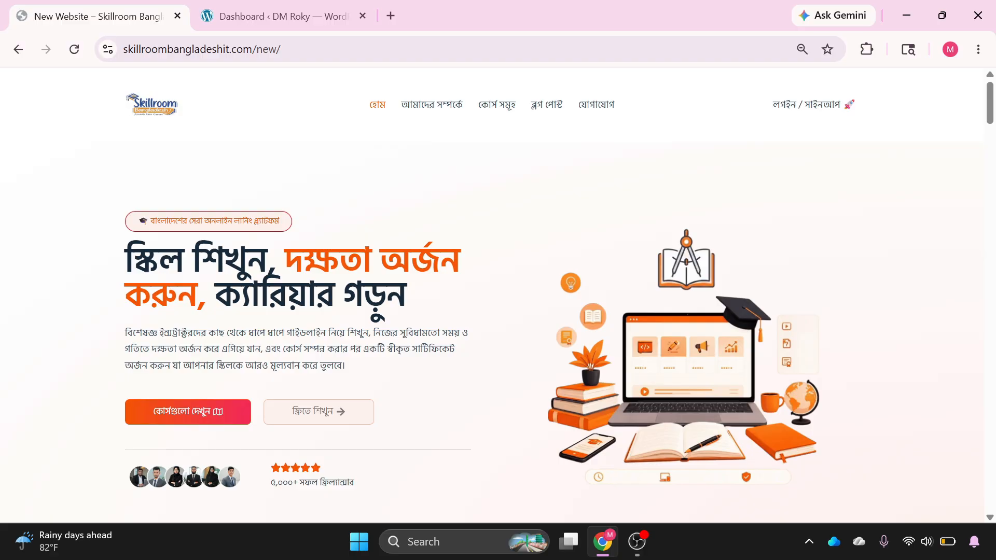
Start a screen capture of the Skillroom home page area and frame the header navigation menu with a red rectangle.
{"action": "key", "text": "Print"}
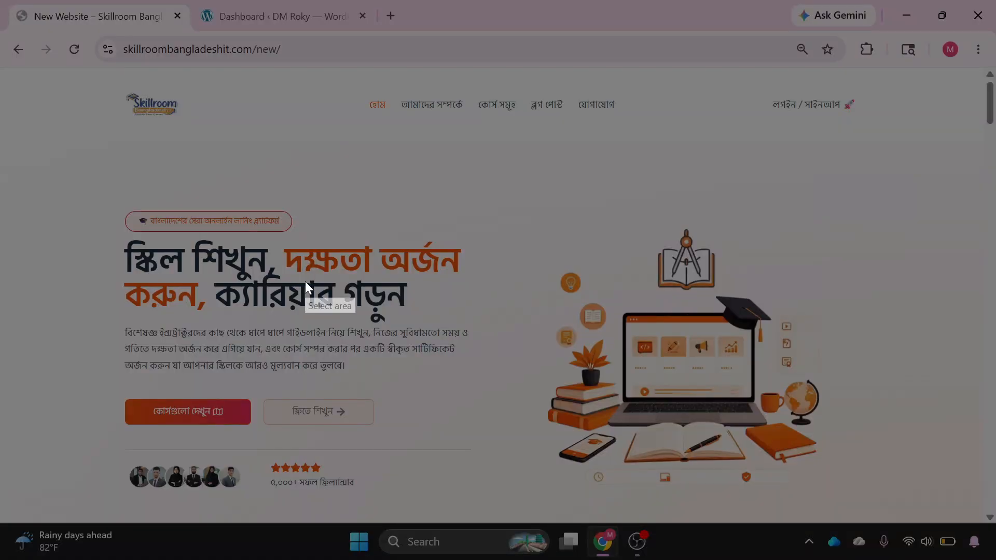
{"action": "left_click_drag", "start_coordinate": [1, 64], "coordinate": [224, 266]}
{"action": "left_click_drag", "start_coordinate": [277, 297], "coordinate": [995, 525]}
{"action": "left_click", "coordinate": [977, 402]}
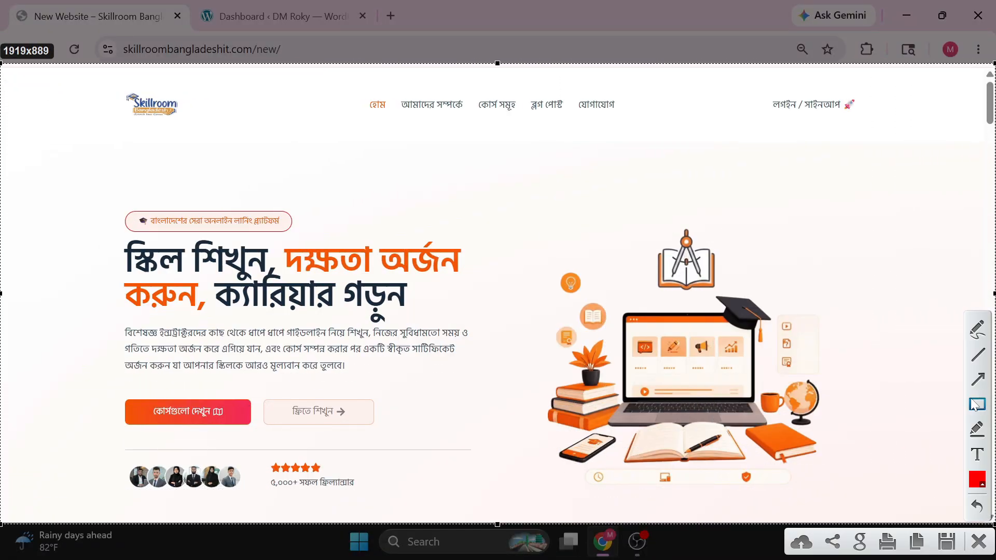
{"action": "mouse_move", "coordinate": [358, 83]}
{"action": "left_mouse_down"}
{"action": "mouse_move", "coordinate": [395, 111]}
{"action": "mouse_move", "coordinate": [631, 125]}
{"action": "left_mouse_up"}
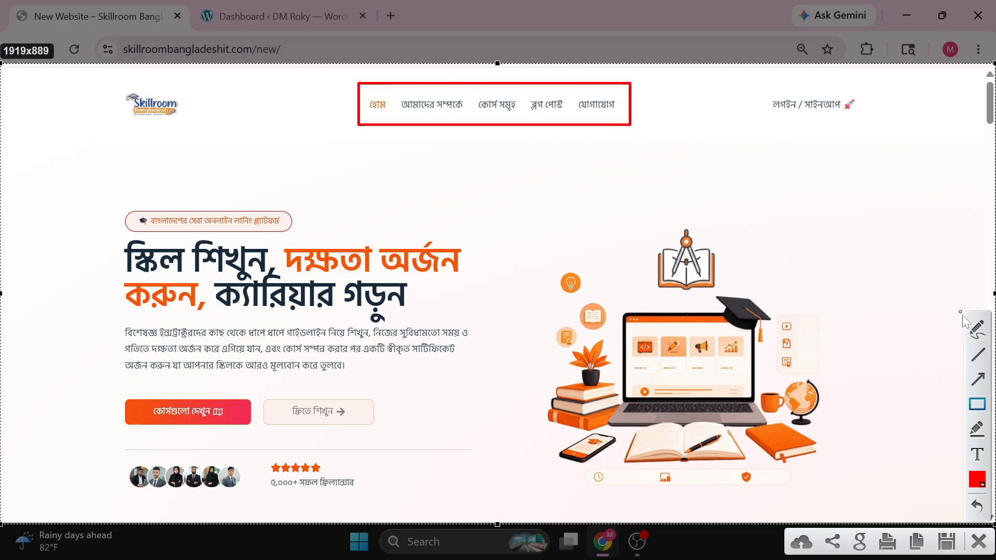
Draw a red arrow pointing up at each of the five navigation menu items in the capture.
{"action": "left_click", "coordinate": [977, 379]}
{"action": "left_click_drag", "start_coordinate": [377, 150], "coordinate": [377, 115]}
{"action": "left_click_drag", "start_coordinate": [423, 146], "coordinate": [433, 118]}
{"action": "left_click_drag", "start_coordinate": [503, 156], "coordinate": [497, 117]}
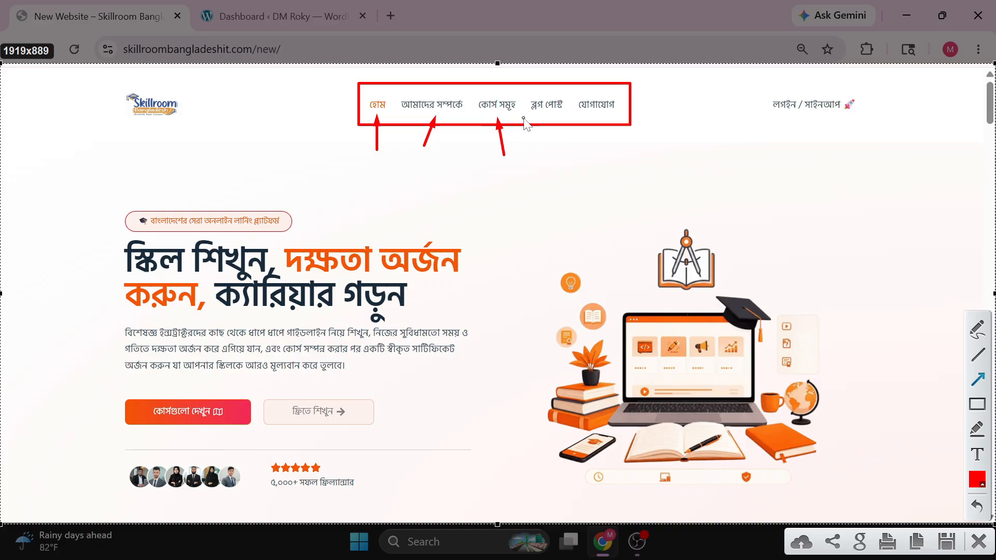
{"action": "left_click_drag", "start_coordinate": [553, 144], "coordinate": [548, 115]}
{"action": "mouse_move", "coordinate": [612, 148]}
{"action": "left_mouse_down"}
{"action": "mouse_move", "coordinate": [618, 152]}
{"action": "mouse_move", "coordinate": [593, 116]}
{"action": "left_mouse_up"}
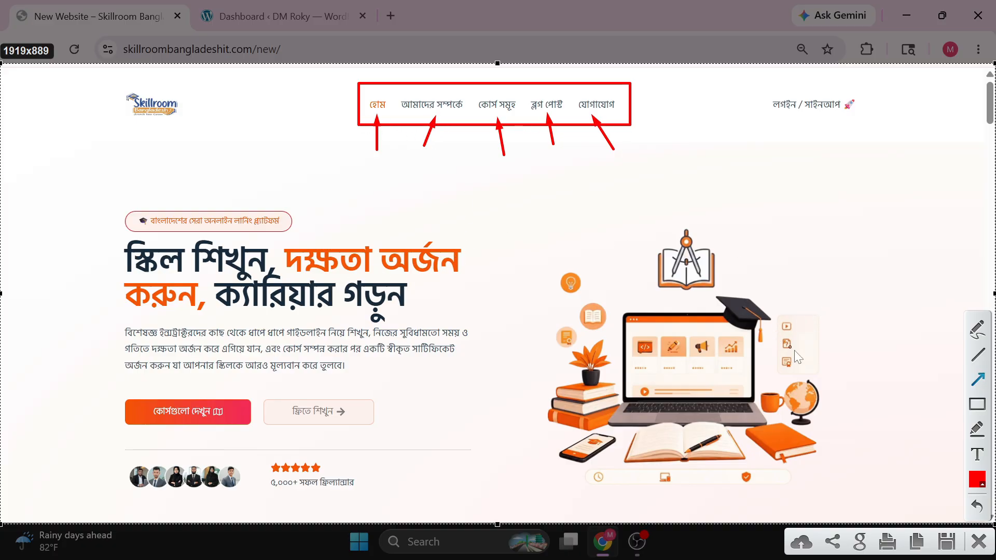
Draw a bright green arrow pointing at the framed navigation menu, and discard the annotated capture.
{"action": "left_click", "coordinate": [975, 480]}
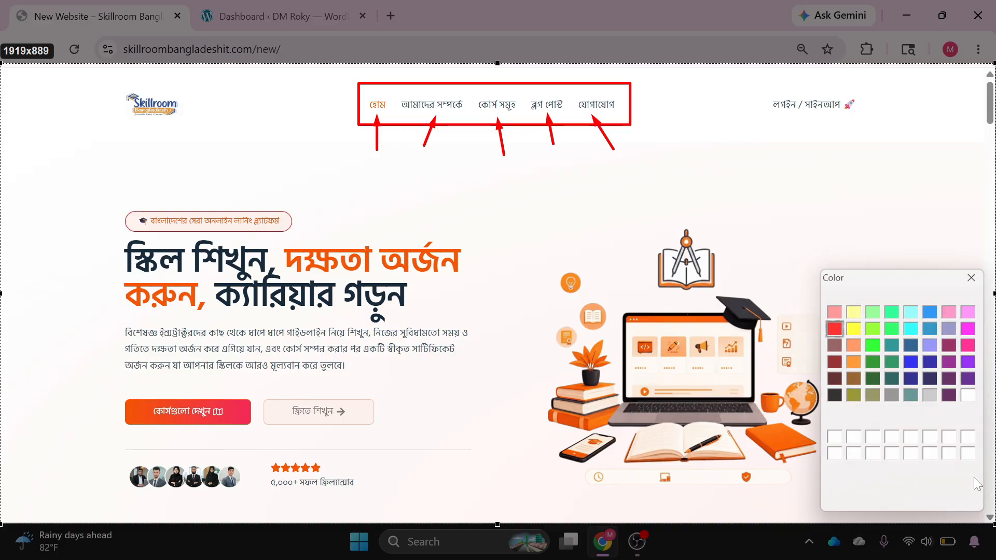
{"action": "left_click", "coordinate": [893, 327]}
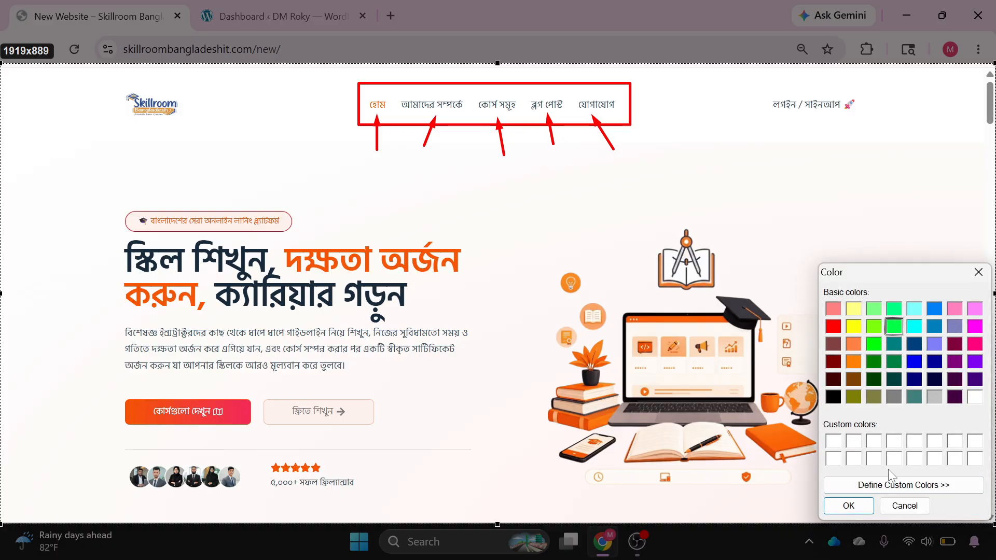
{"action": "left_click", "coordinate": [848, 506]}
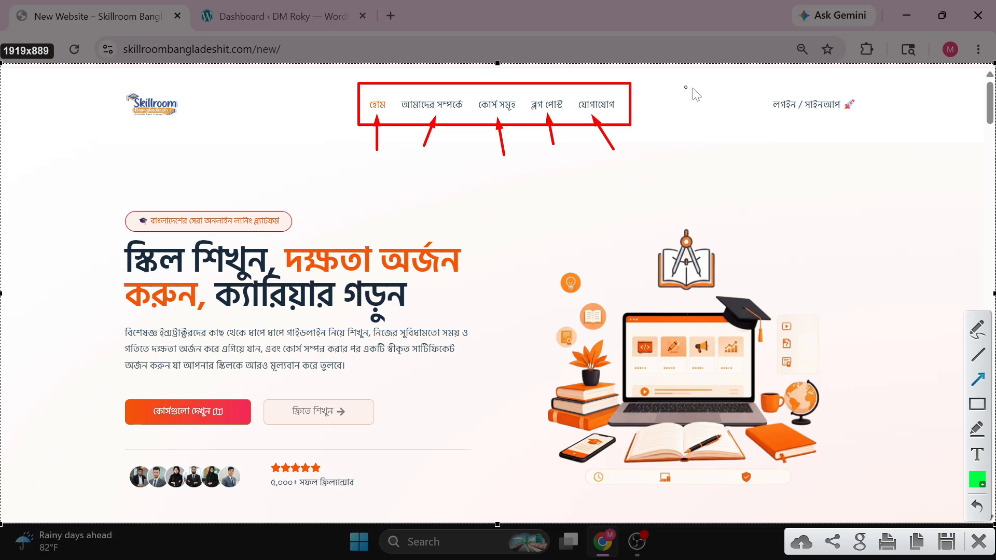
{"action": "left_click_drag", "start_coordinate": [696, 89], "coordinate": [620, 103]}
{"action": "left_click", "coordinate": [978, 541]}
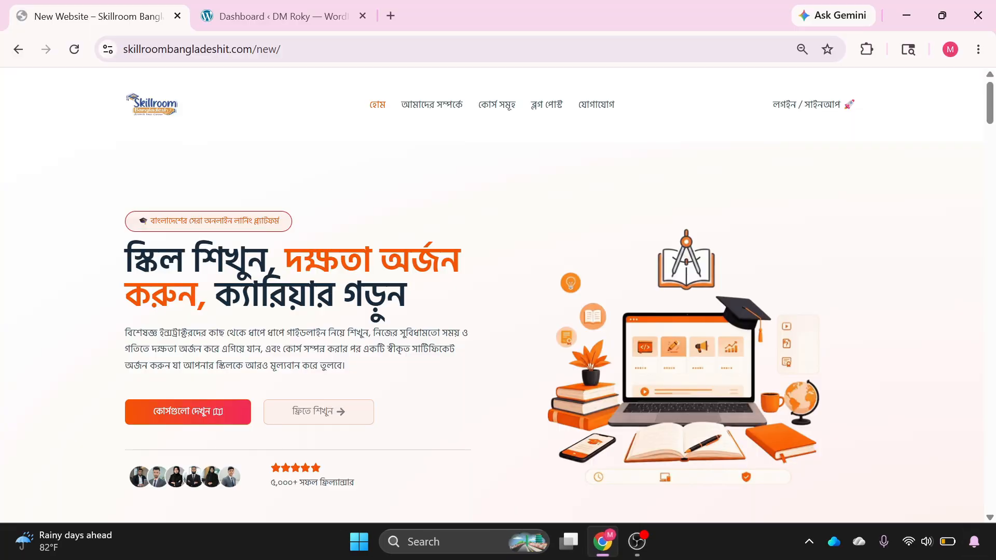
Switch to the WordPress dashboard and move both existing pages, Privacy Policy and Sample Page, to the Trash.
{"action": "left_click", "coordinate": [237, 7]}
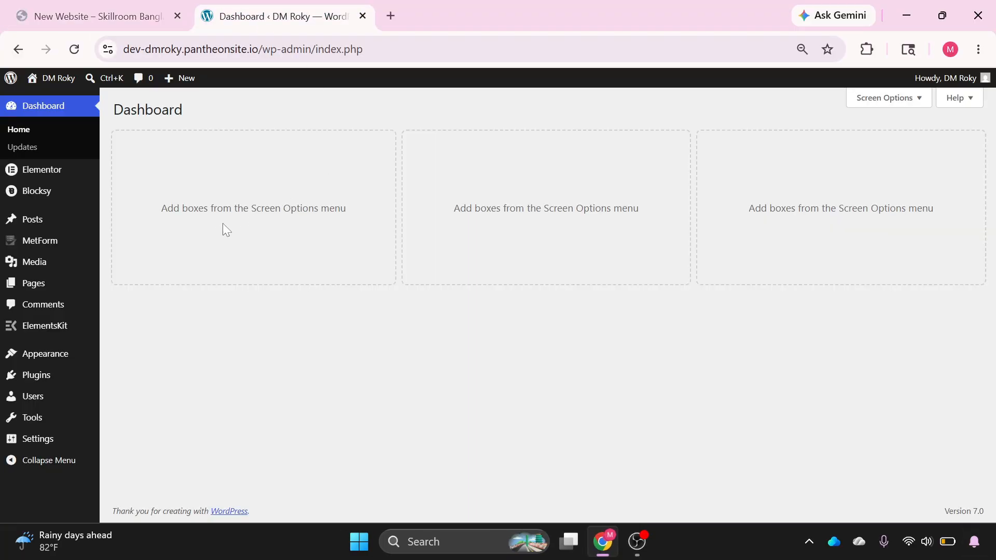
{"action": "mouse_move", "coordinate": [67, 288]}
{"action": "left_click", "coordinate": [131, 290]}
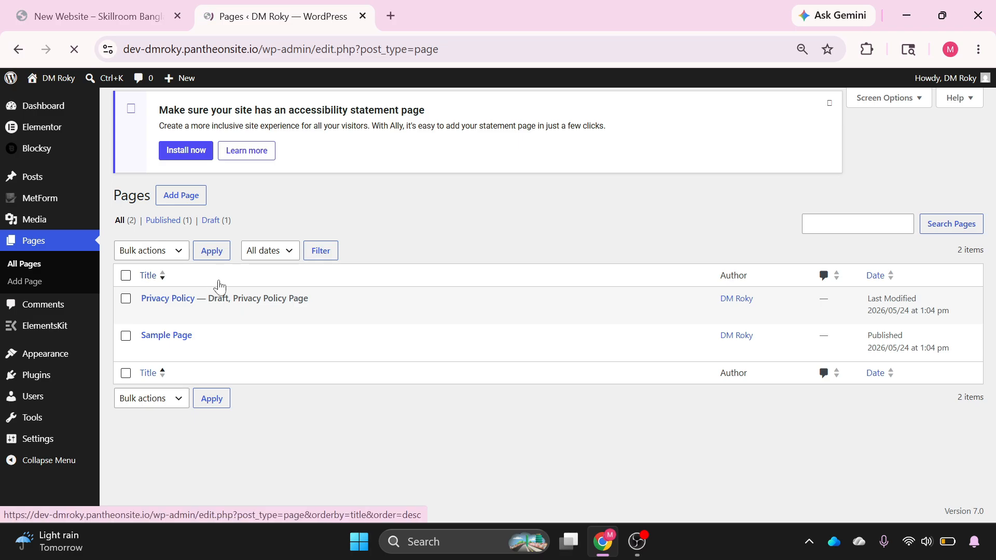
{"action": "left_click", "coordinate": [126, 288]}
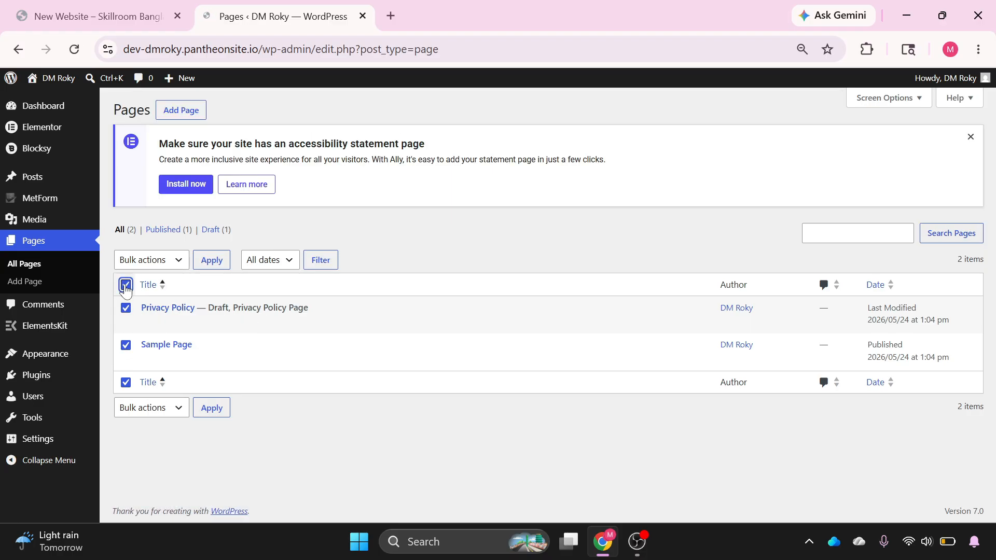
{"action": "left_click", "coordinate": [163, 265]}
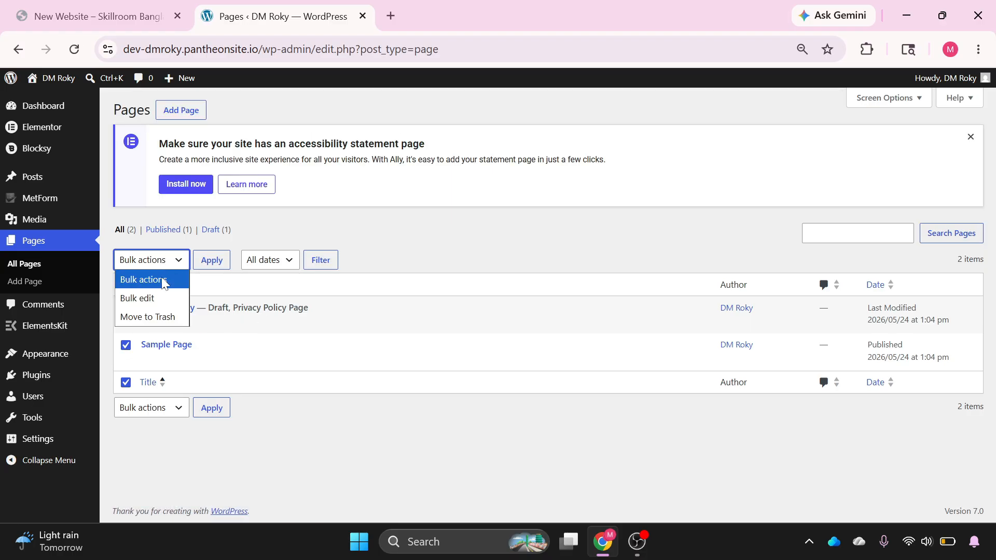
{"action": "left_click", "coordinate": [157, 318]}
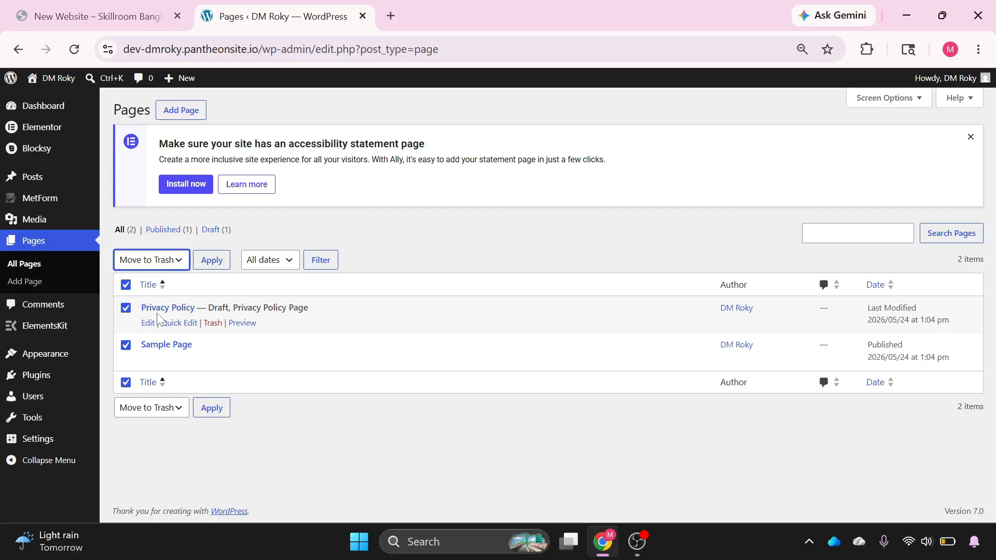
{"action": "left_click", "coordinate": [211, 265]}
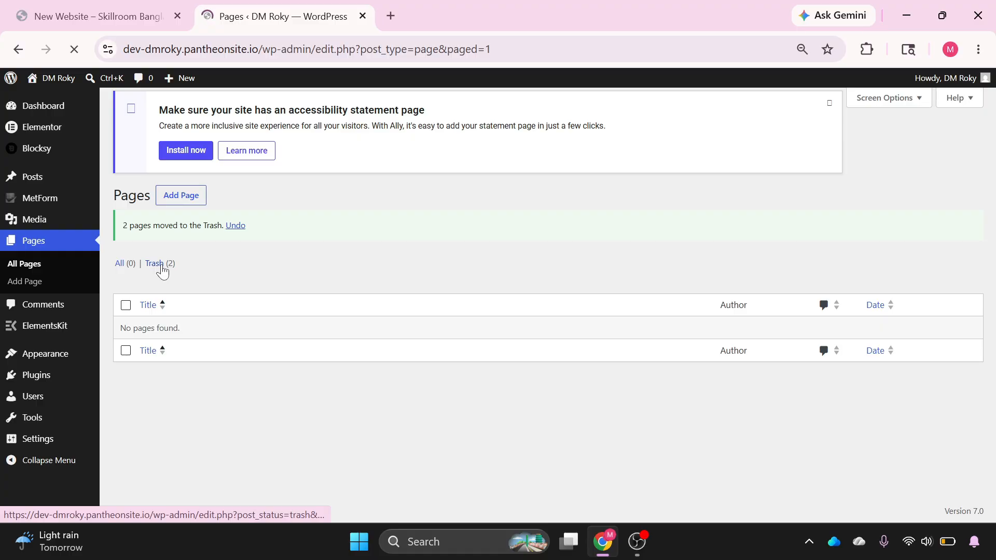
Permanently delete both trashed pages and dismiss the notices on the Pages screen.
{"action": "left_click", "coordinate": [159, 269]}
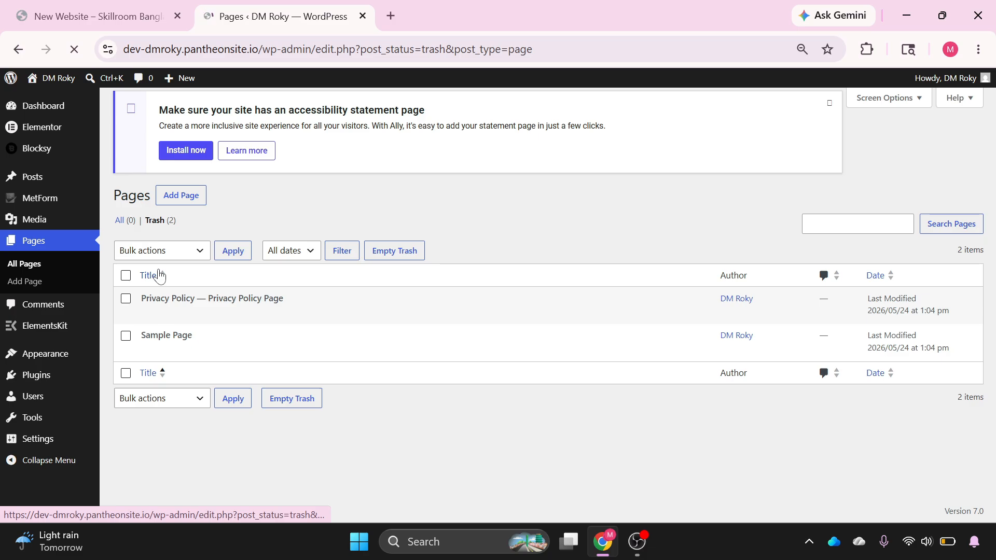
{"action": "left_click", "coordinate": [126, 285]}
{"action": "left_click", "coordinate": [173, 264]}
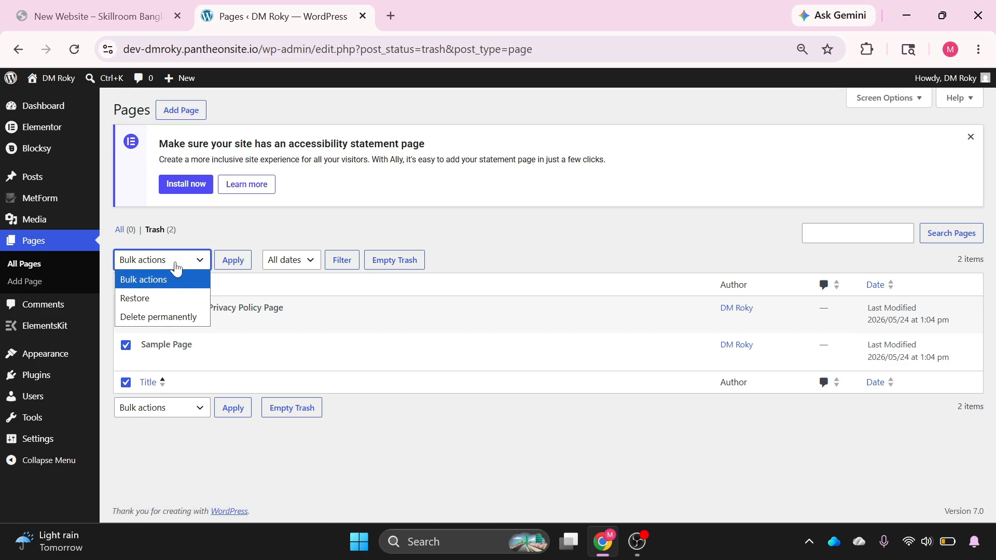
{"action": "left_click", "coordinate": [161, 317]}
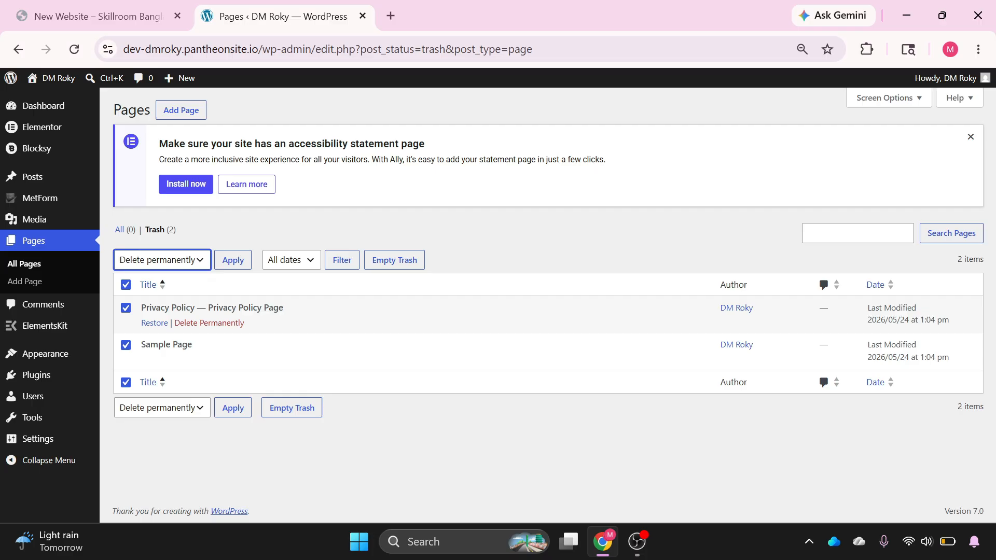
{"action": "left_click", "coordinate": [233, 263]}
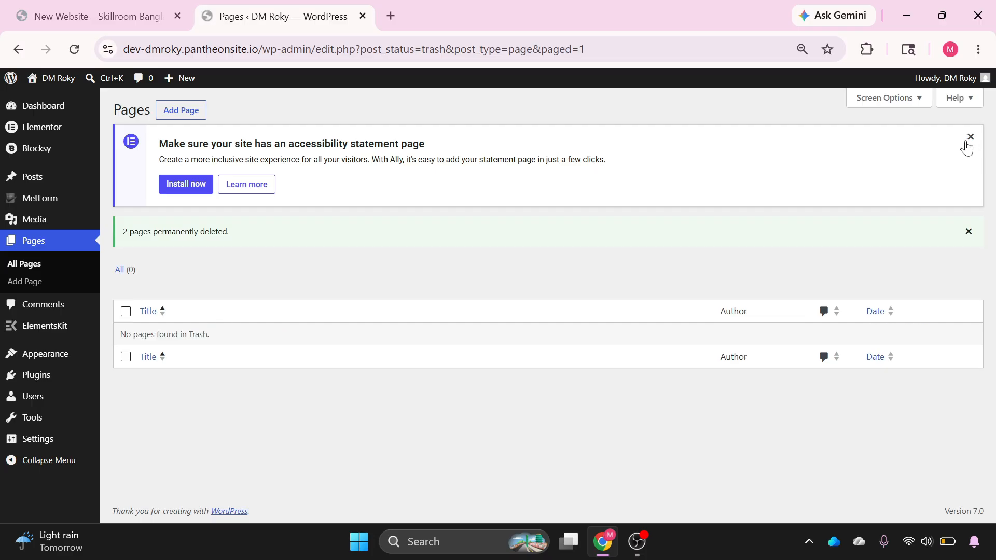
{"action": "left_click", "coordinate": [968, 140]}
{"action": "left_click", "coordinate": [966, 138]}
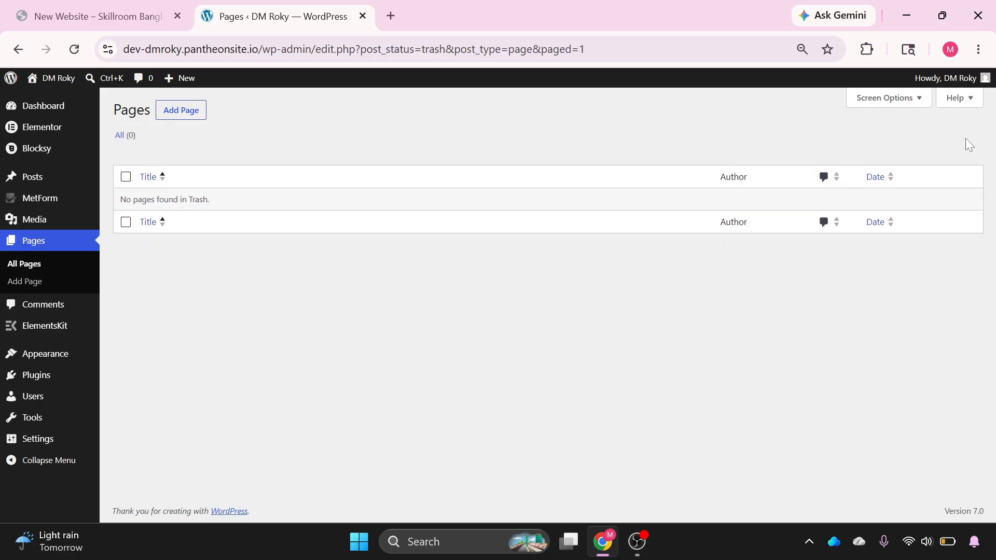
Add a new page titled "Home" and set its template to Elementor Full Width.
{"action": "left_click", "coordinate": [185, 116]}
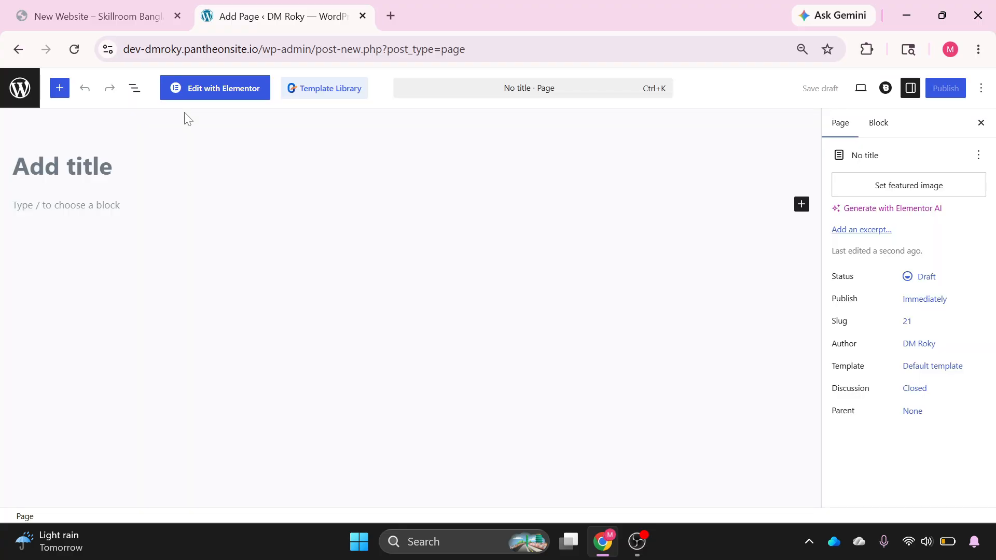
{"action": "type", "text": "H"}
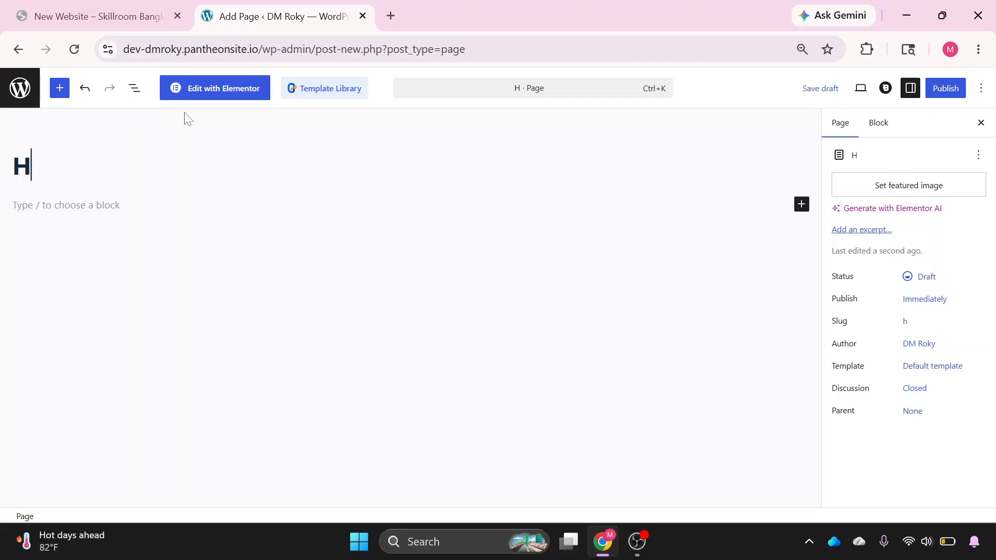
{"action": "type", "text": "ome"}
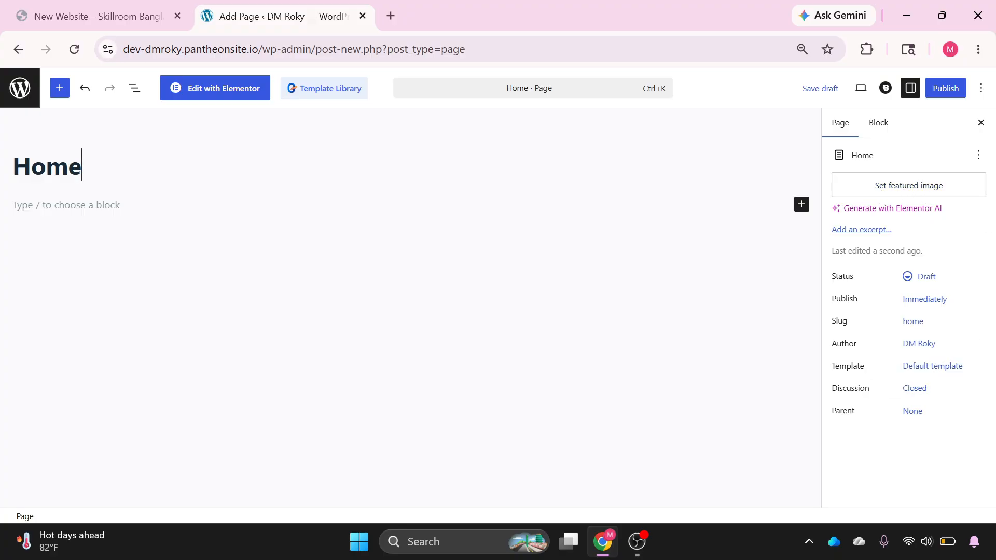
{"action": "left_click_drag", "start_coordinate": [872, 368], "coordinate": [833, 376]}
{"action": "left_click", "coordinate": [931, 367]}
{"action": "left_click", "coordinate": [776, 441]}
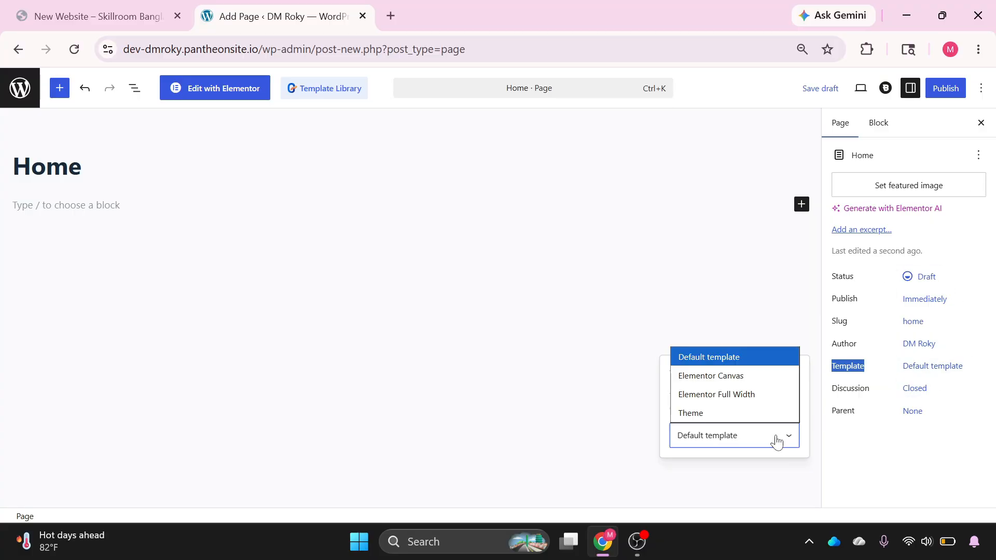
{"action": "left_click", "coordinate": [757, 396]}
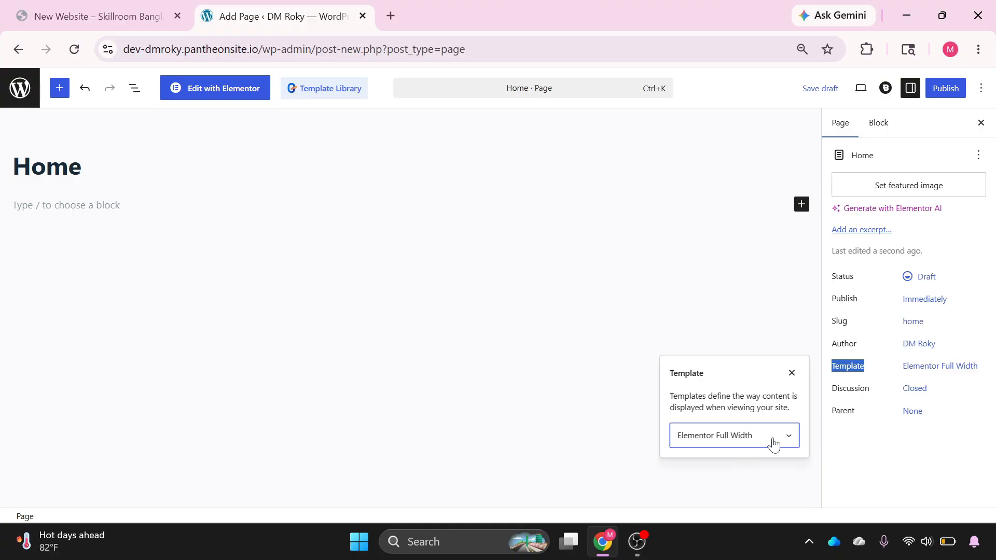
{"action": "left_click", "coordinate": [864, 433]}
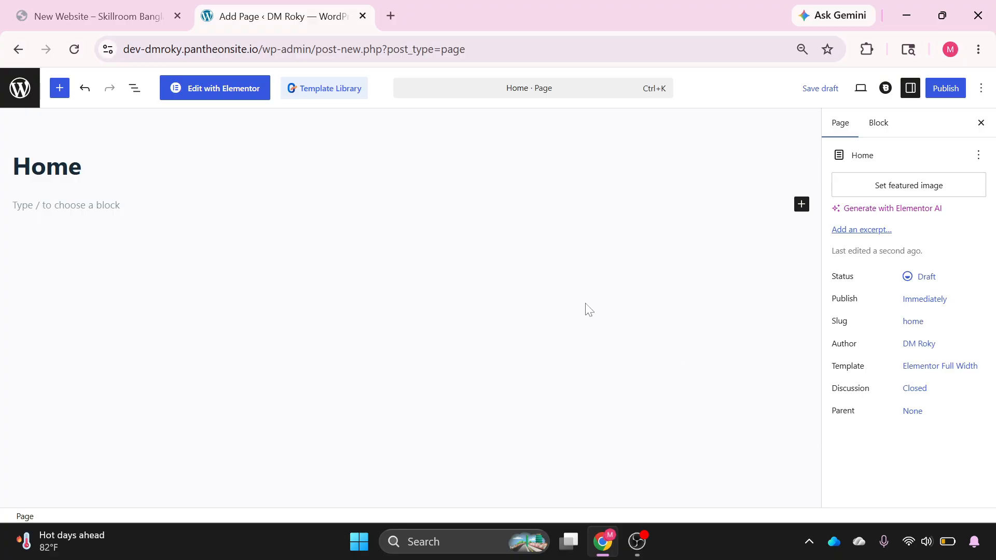
Publish the Home page and return to the list of pages.
{"action": "left_click", "coordinate": [948, 87]}
{"action": "left_click", "coordinate": [947, 92]}
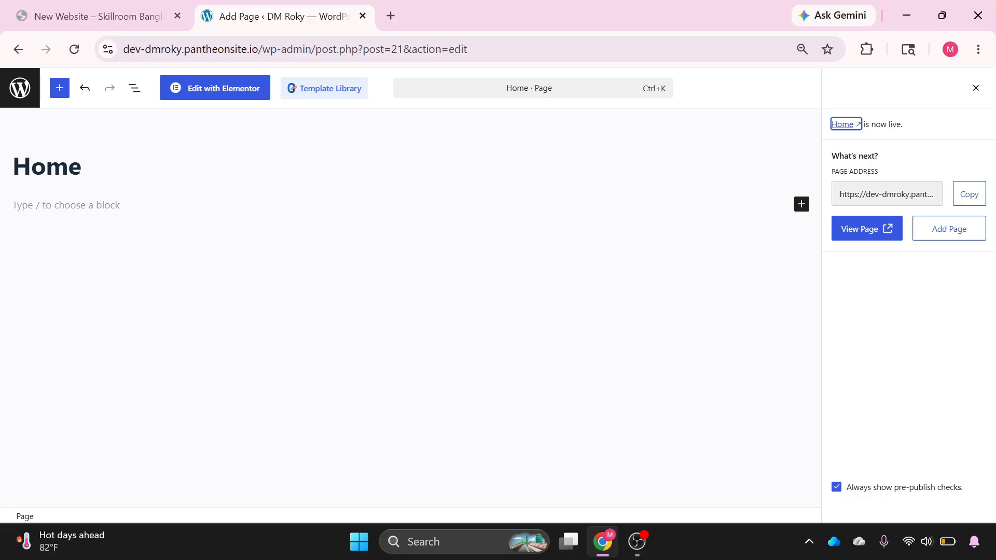
{"action": "left_click", "coordinate": [23, 95]}
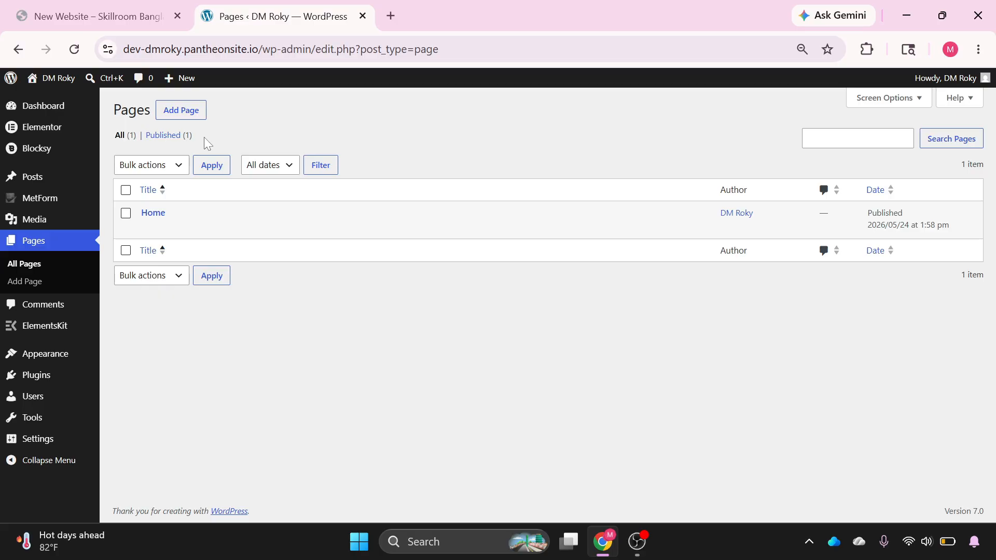
Add a new page titled "Services" and set its template to Elementor Full Width.
{"action": "left_click", "coordinate": [175, 113]}
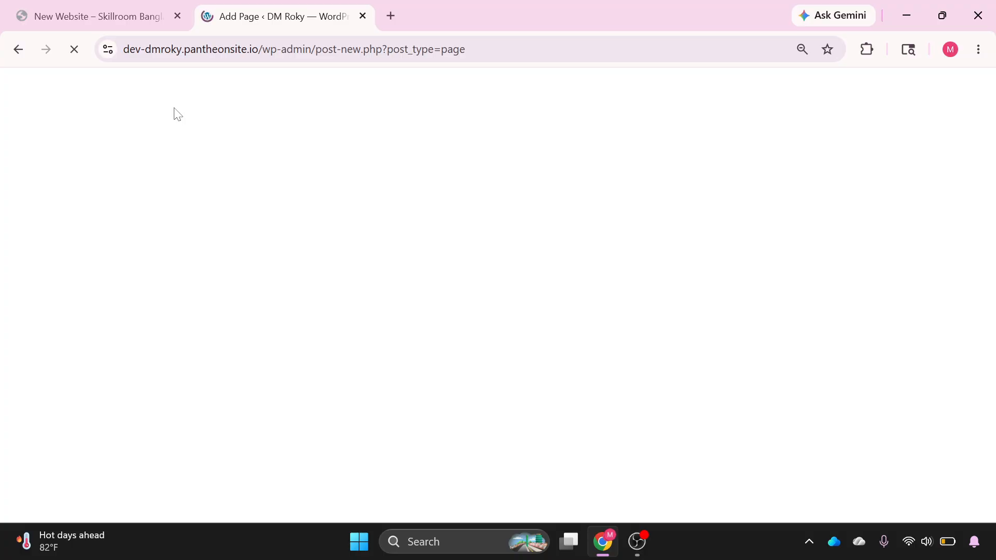
{"action": "type", "text": "Ser"}
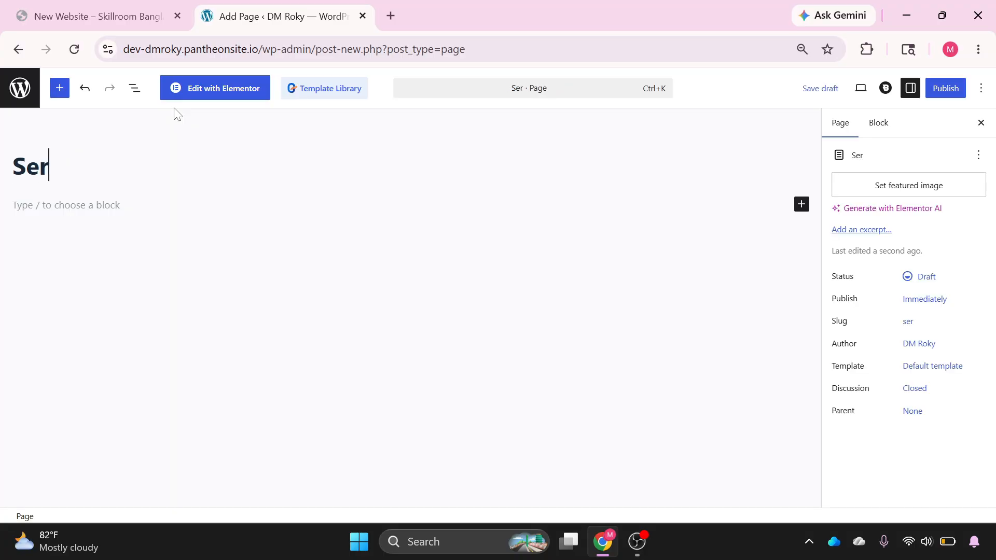
{"action": "type", "text": "vices"}
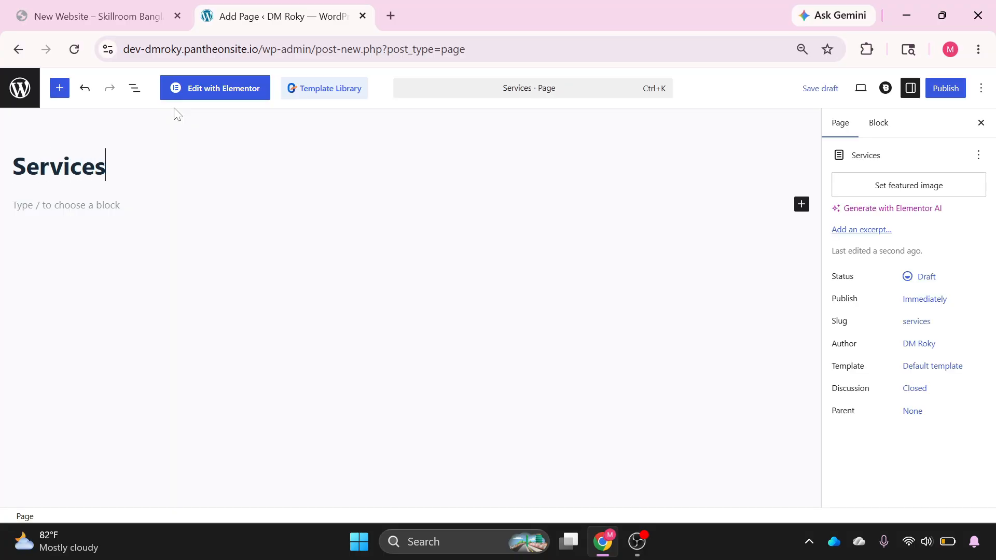
{"action": "left_click", "coordinate": [914, 368]}
{"action": "left_click", "coordinate": [744, 436]}
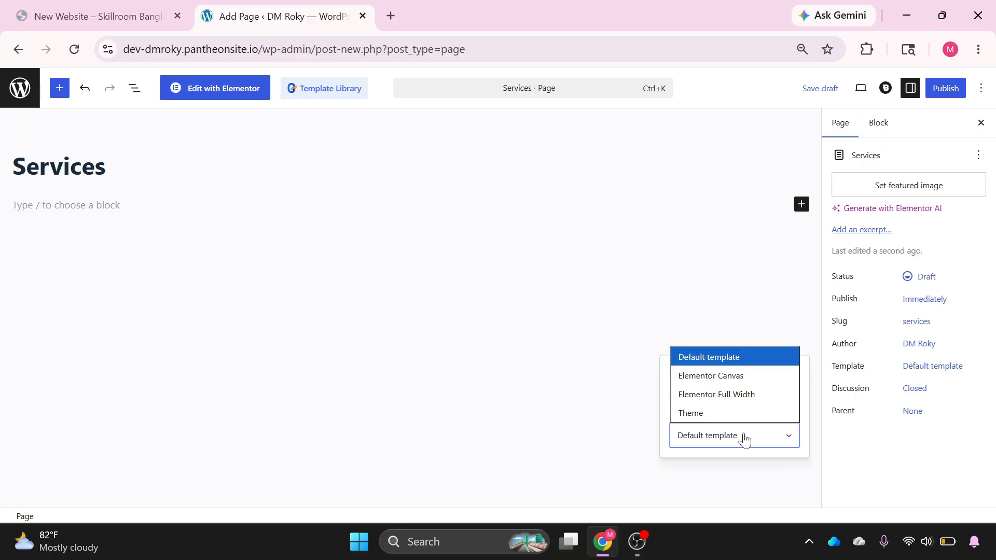
{"action": "left_click", "coordinate": [750, 392]}
Publish the Services page and return to the list of pages.
{"action": "left_click", "coordinate": [945, 89]}
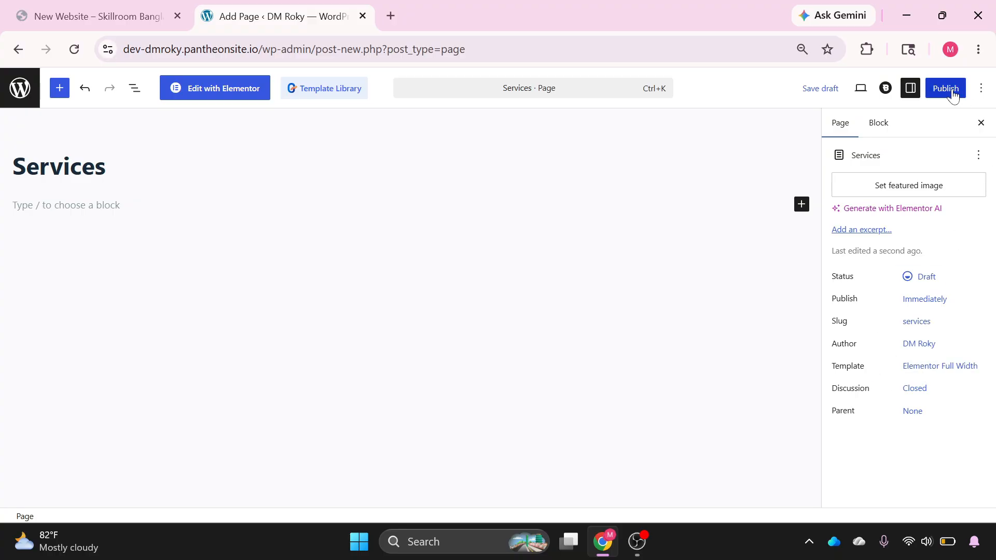
{"action": "left_click", "coordinate": [952, 93]}
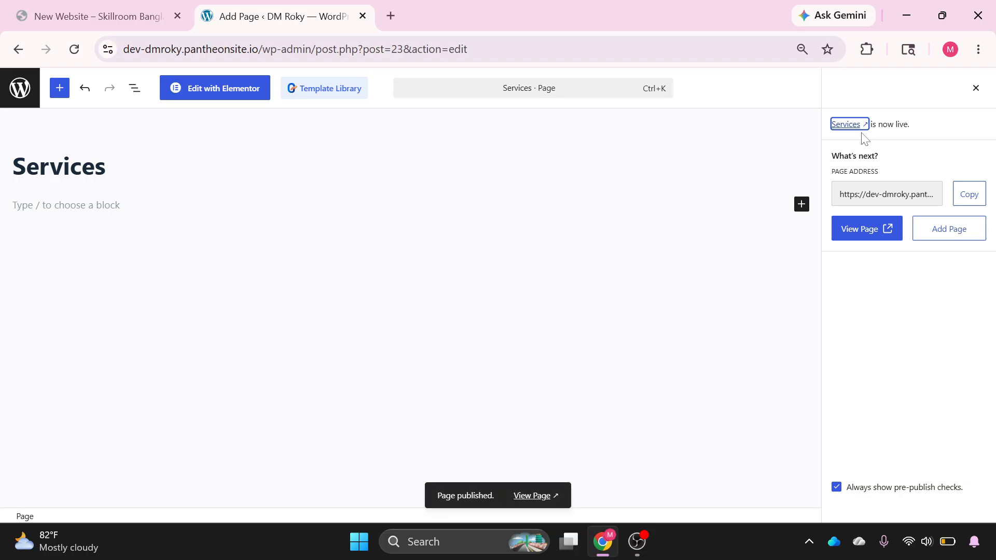
{"action": "left_click", "coordinate": [35, 92]}
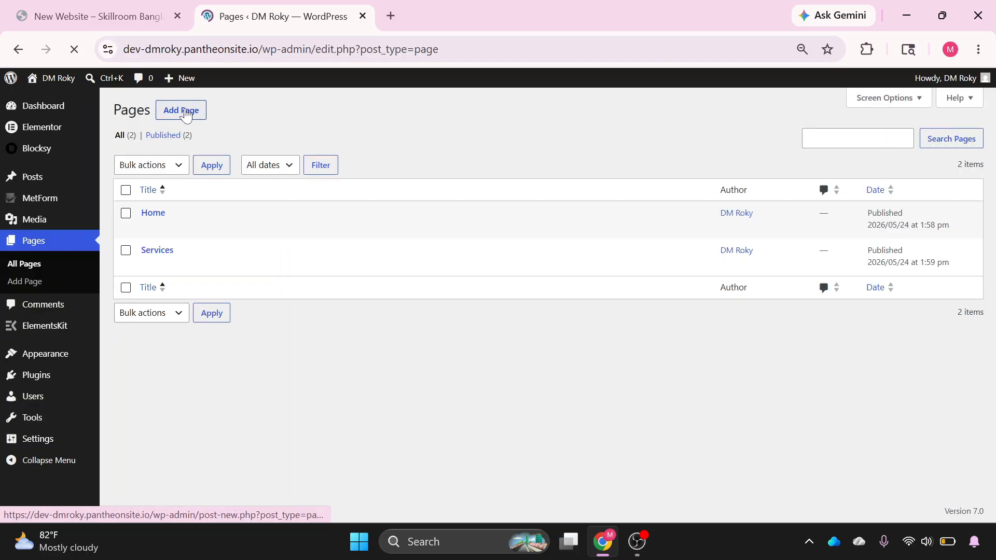
Add a new page titled "Contact" and set its template to Elementor Full Width.
{"action": "left_click", "coordinate": [181, 115]}
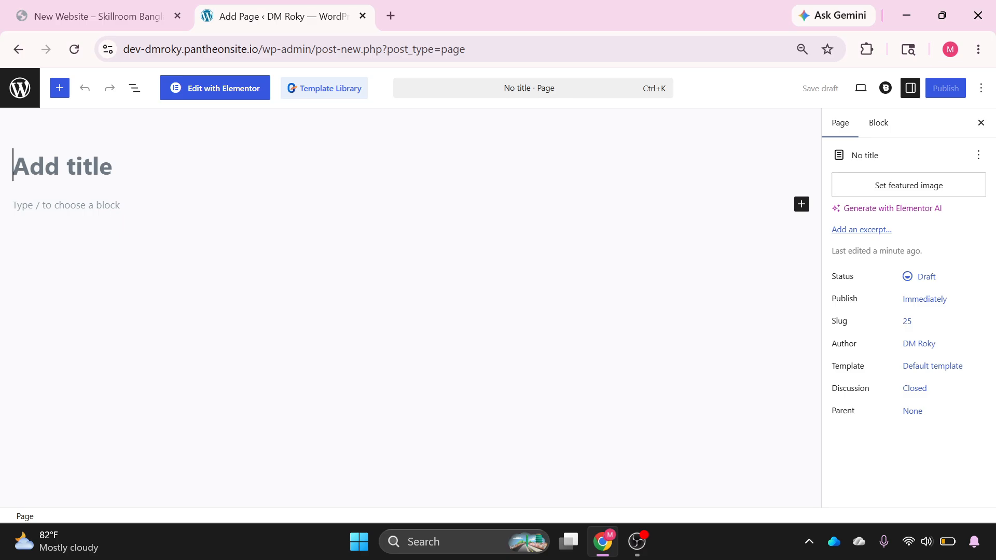
{"action": "type", "text": "Contact"}
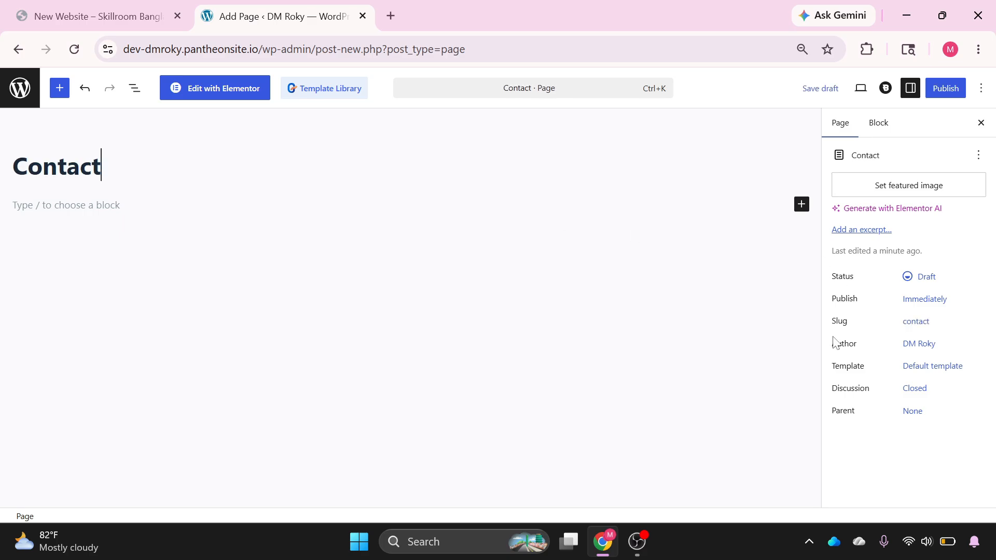
{"action": "left_click", "coordinate": [906, 367]}
{"action": "left_click", "coordinate": [769, 444]}
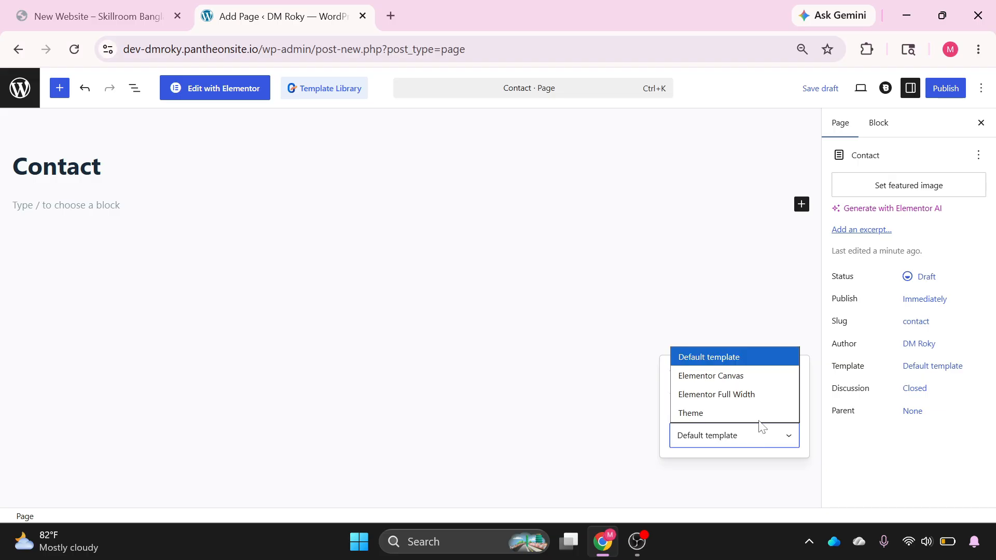
{"action": "left_click", "coordinate": [754, 395]}
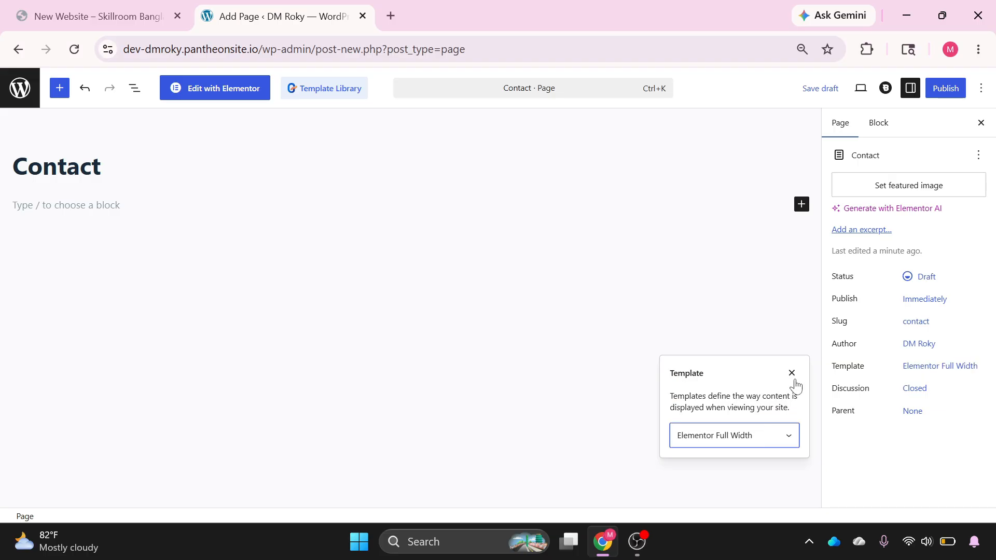
Publish the Contact page and return to the list of pages.
{"action": "left_click", "coordinate": [945, 88]}
{"action": "left_click", "coordinate": [942, 89]}
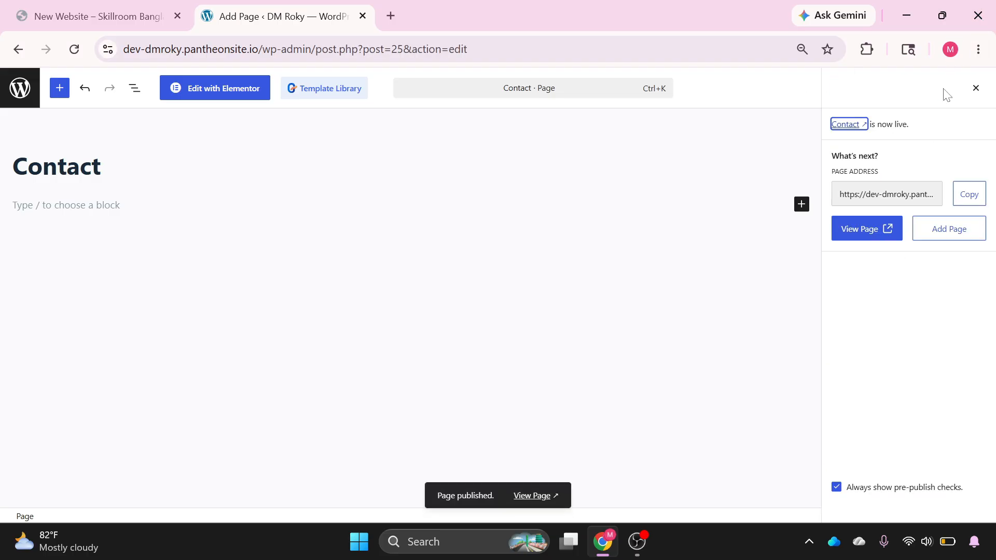
{"action": "left_click", "coordinate": [19, 92]}
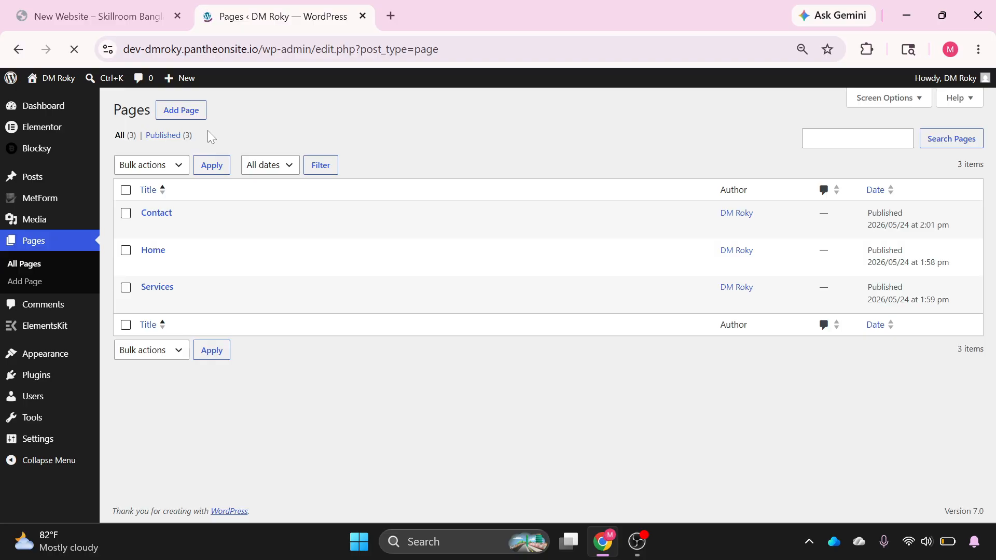
Add and publish a new page titled "Blog" with the default template, and return to the list of pages.
{"action": "left_click", "coordinate": [180, 116]}
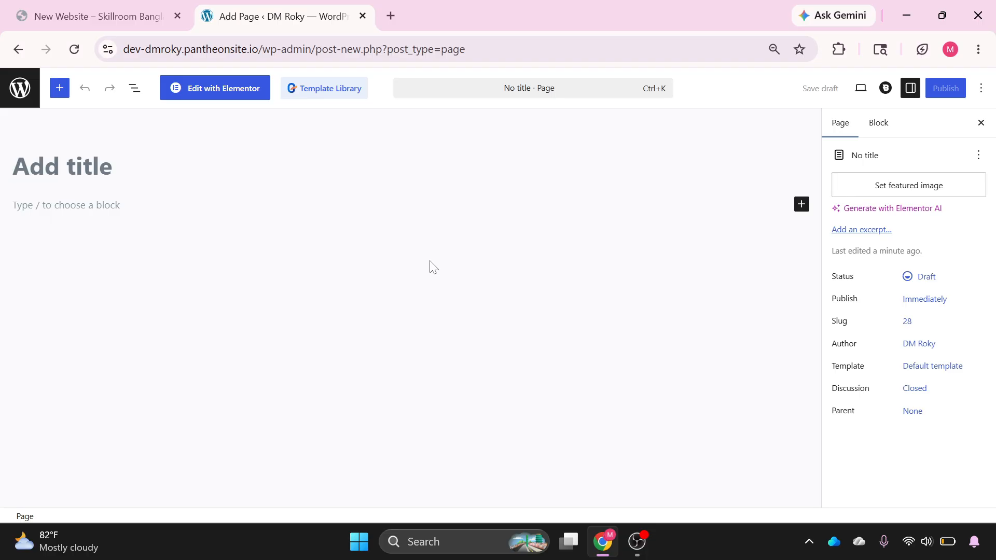
{"action": "type", "text": "Blog"}
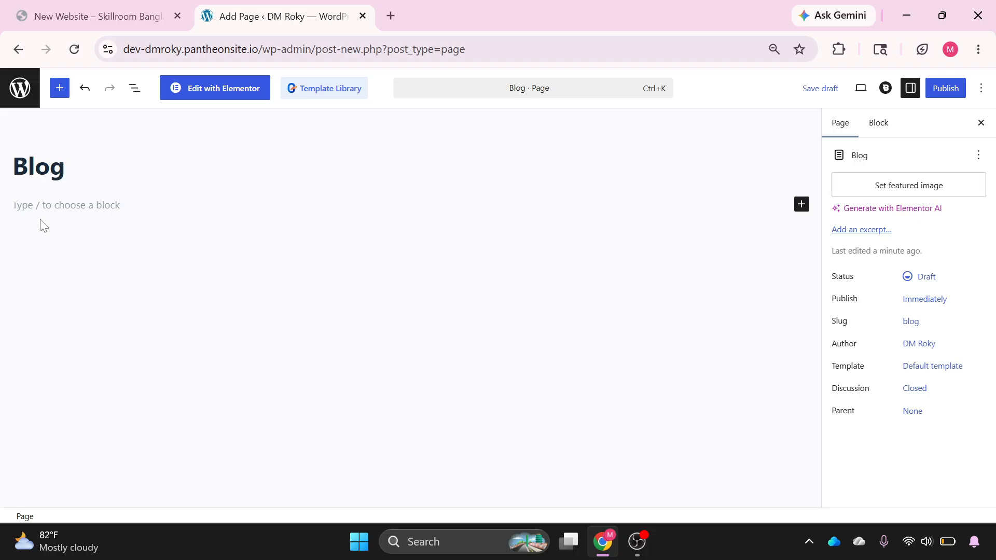
{"action": "left_click", "coordinate": [945, 88]}
{"action": "left_click", "coordinate": [951, 90]}
{"action": "left_click", "coordinate": [24, 91]}
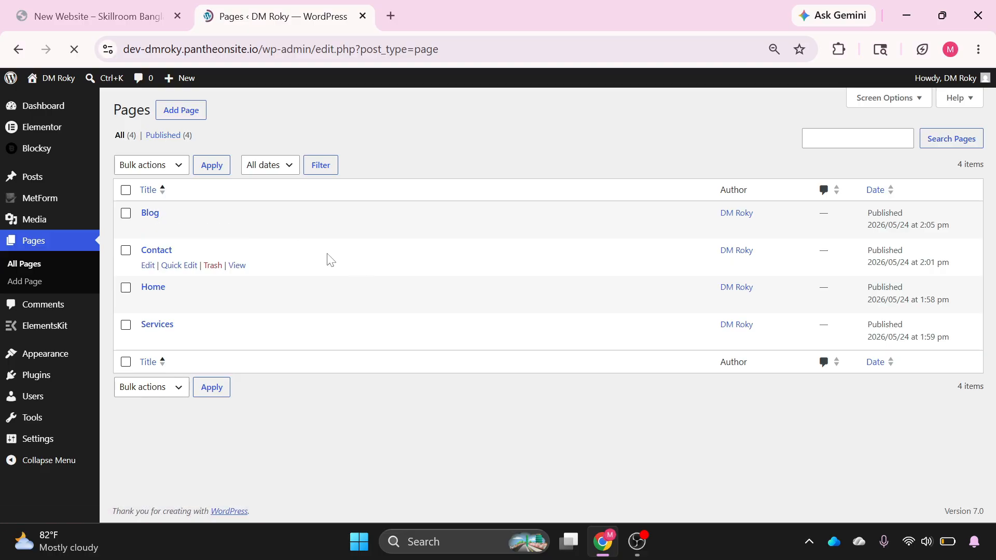
In the Reading settings, make the homepage display a static page and choose Home as the homepage.
{"action": "mouse_move", "coordinate": [28, 438]}
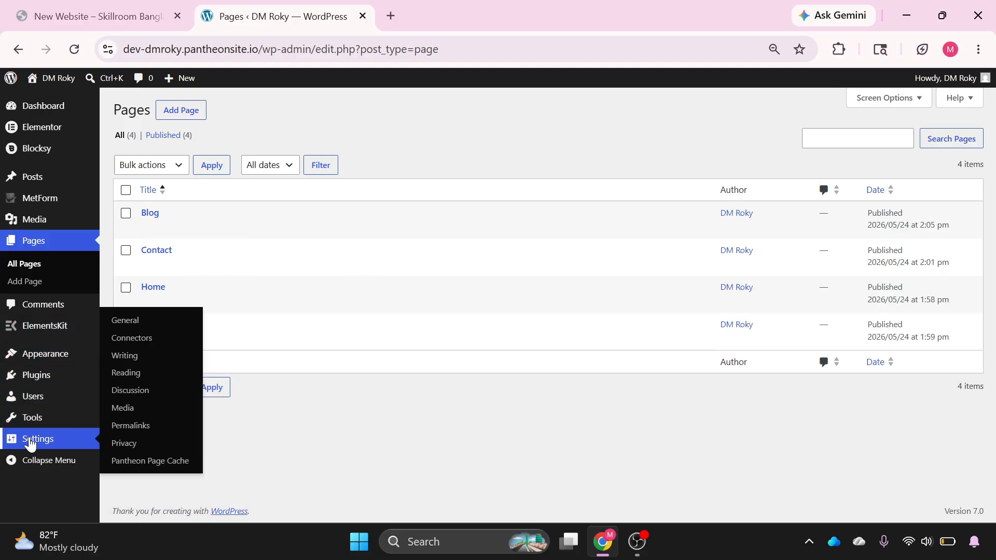
{"action": "left_click", "coordinate": [126, 375]}
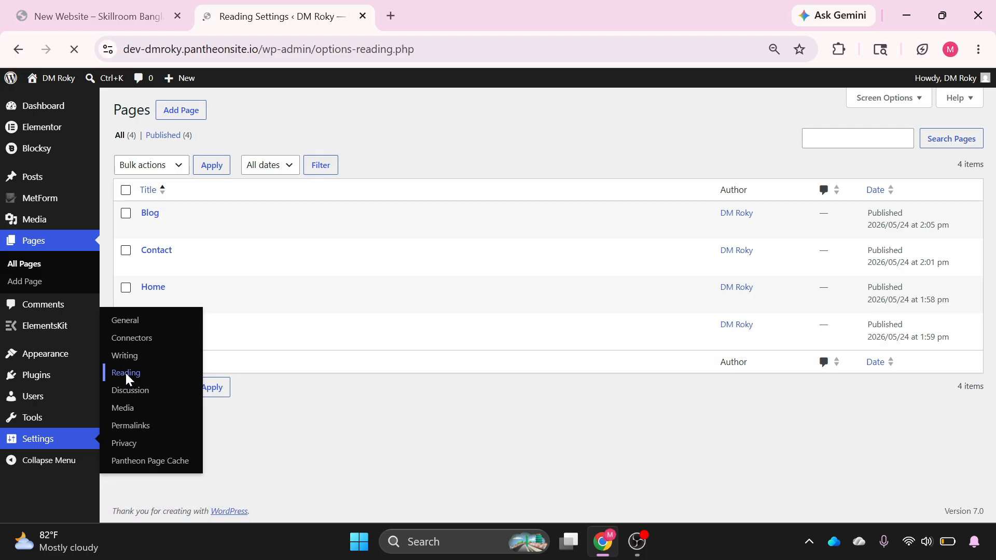
{"action": "left_click_drag", "start_coordinate": [117, 143], "coordinate": [206, 143]}
{"action": "left_click", "coordinate": [209, 157]}
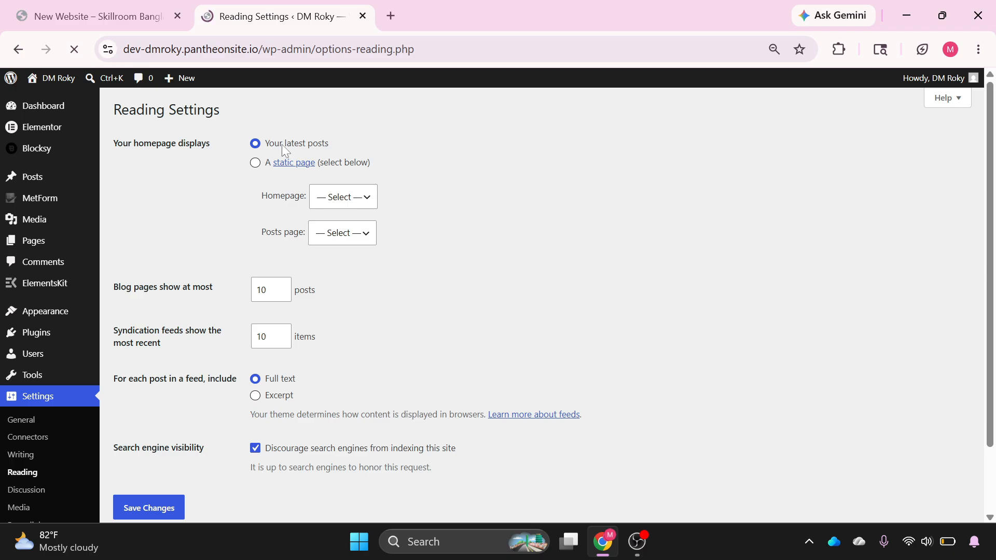
{"action": "double_click", "coordinate": [269, 149]}
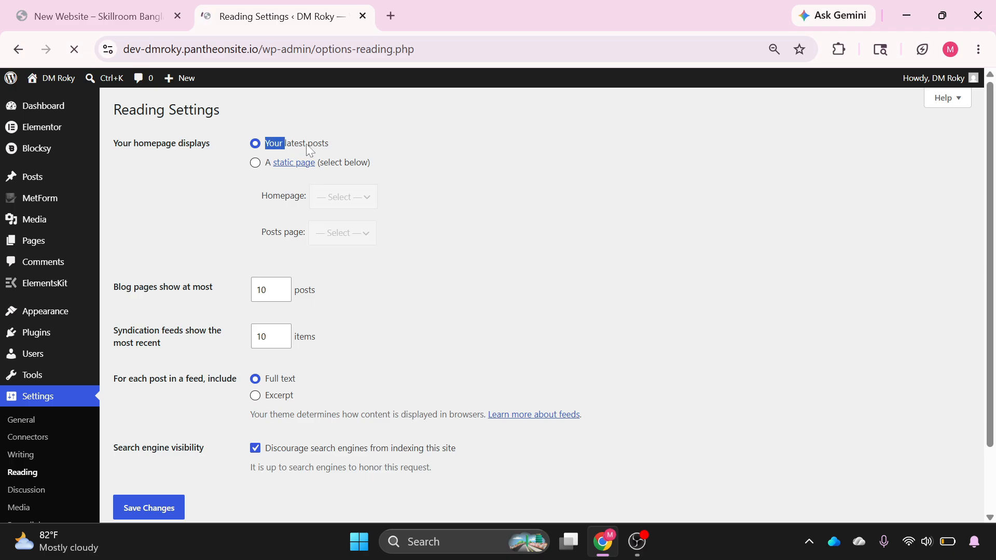
{"action": "left_click_drag", "start_coordinate": [325, 146], "coordinate": [329, 145]}
{"action": "left_click", "coordinate": [338, 137]}
{"action": "left_click", "coordinate": [254, 163]}
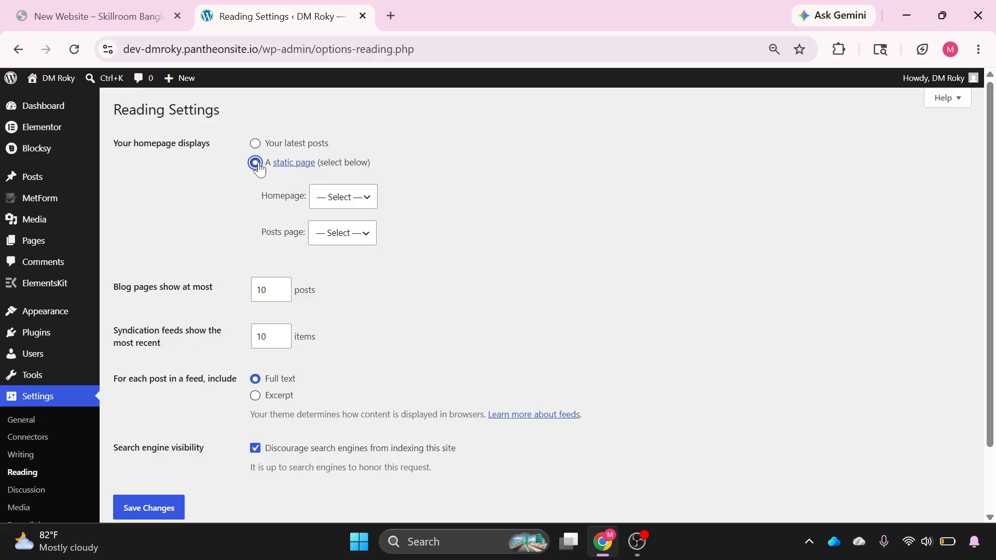
{"action": "left_click", "coordinate": [352, 201]}
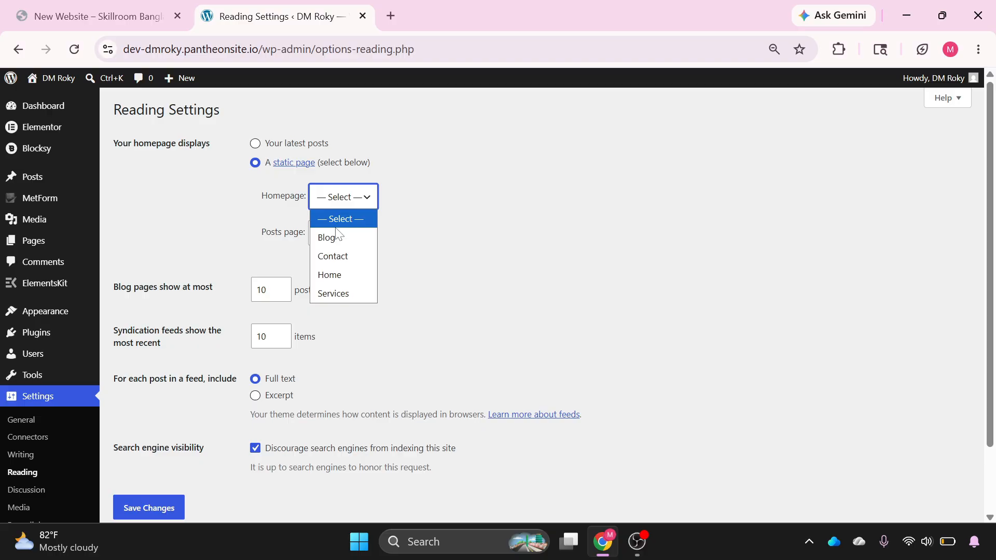
{"action": "left_click", "coordinate": [336, 278]}
Set Blog as the posts page and save the Reading settings.
{"action": "left_click_drag", "start_coordinate": [262, 233], "coordinate": [301, 235]}
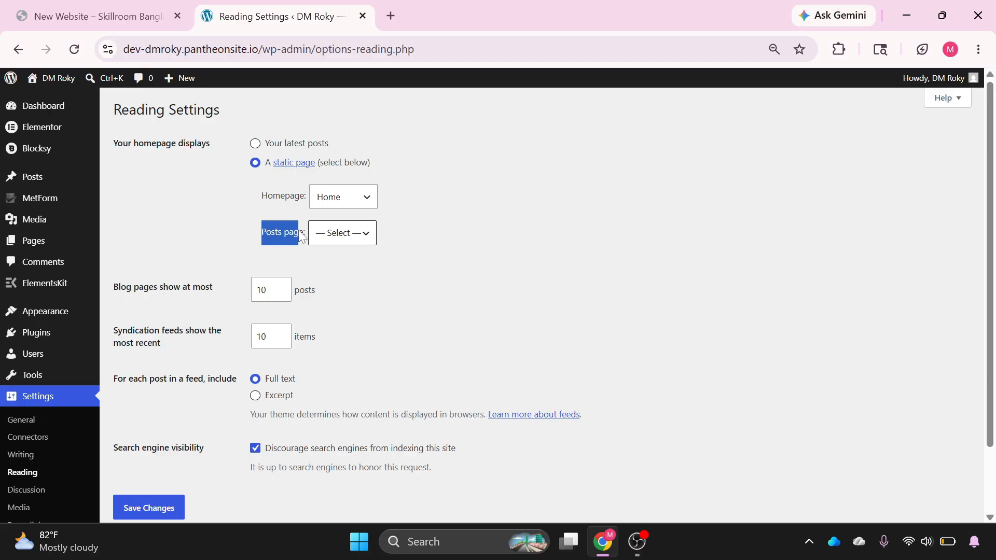
{"action": "left_click", "coordinate": [361, 232]}
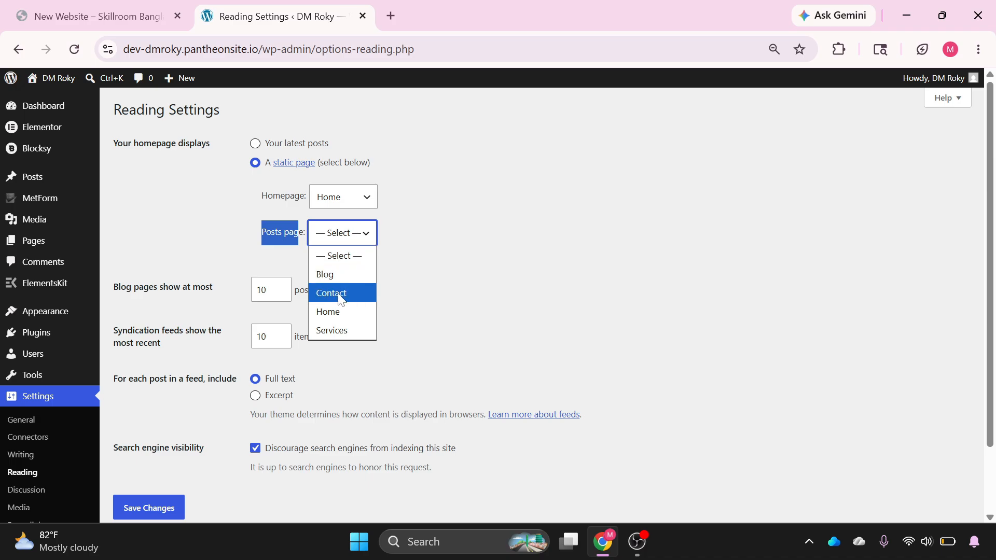
{"action": "left_click", "coordinate": [335, 278]}
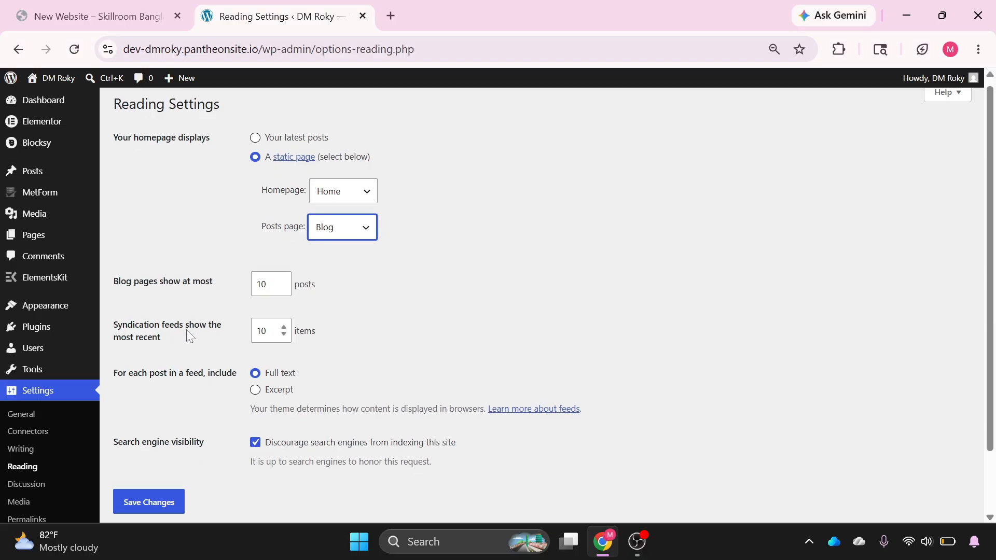
{"action": "scroll", "coordinate": [208, 352], "scroll_direction": "down", "scroll_amount": 2}
{"action": "left_click", "coordinate": [144, 437]}
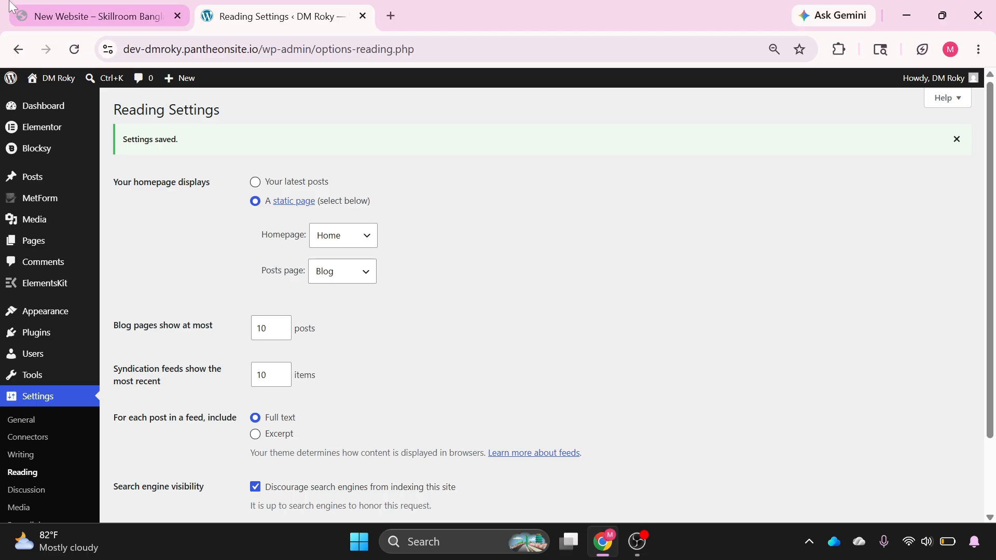
Check the navigation menu on the Skillroom reference site and open the WordPress menu editor.
{"action": "left_click", "coordinate": [64, 8]}
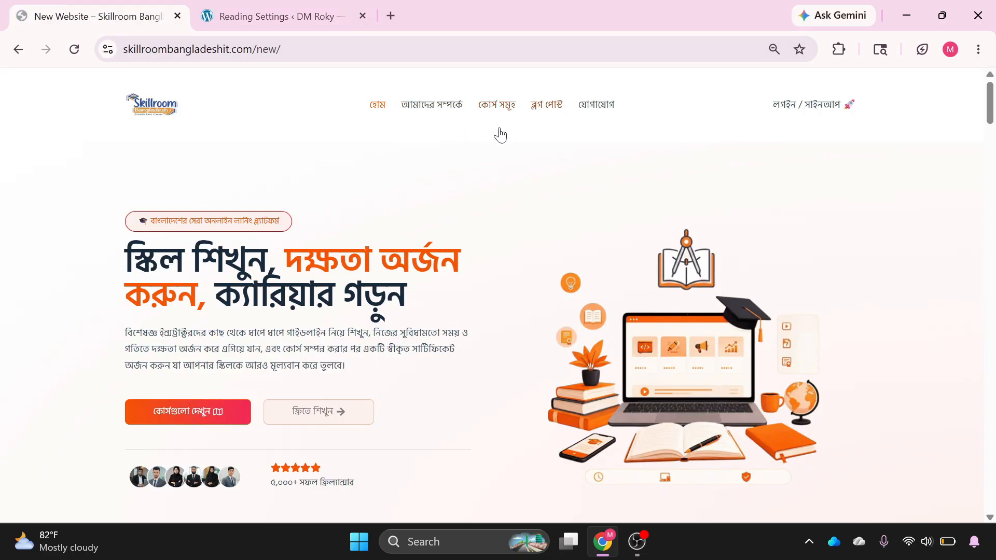
{"action": "left_click", "coordinate": [246, 8]}
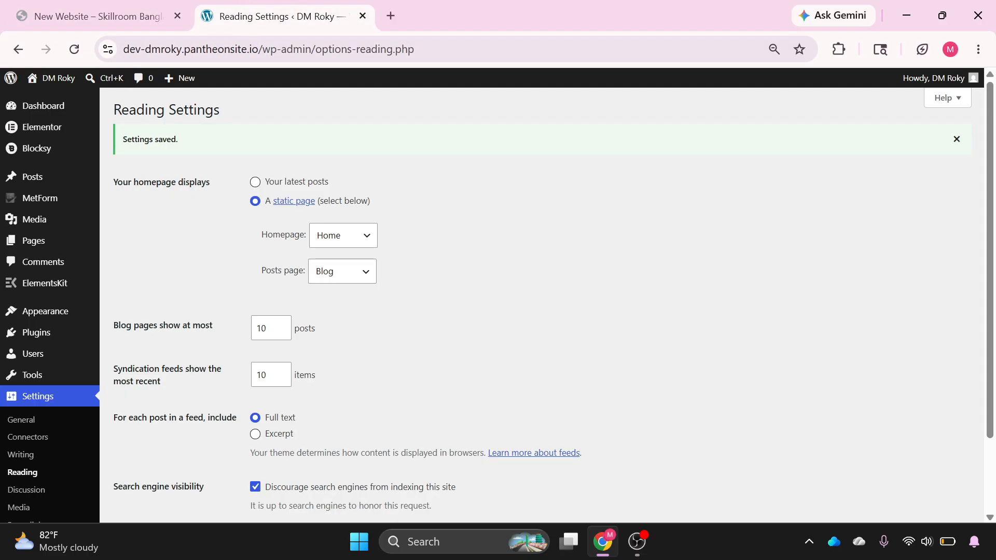
{"action": "mouse_move", "coordinate": [46, 319]}
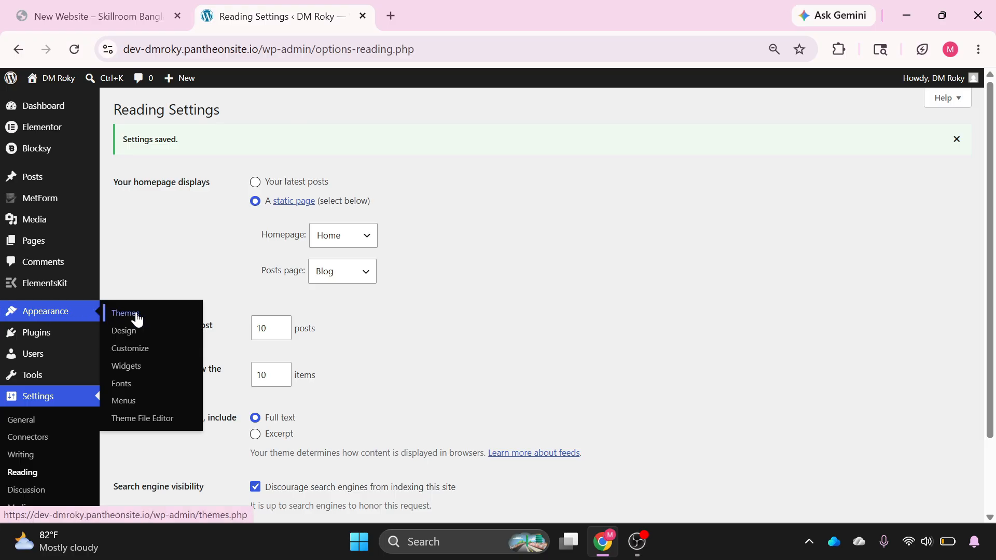
{"action": "left_click", "coordinate": [127, 404]}
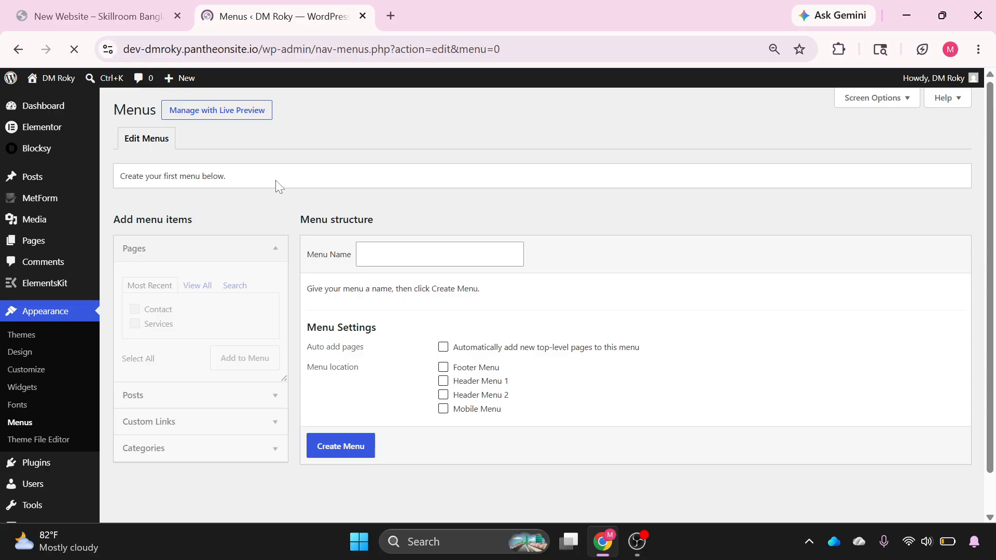
Name the new navigation menu "Primary Menu".
{"action": "left_click_drag", "start_coordinate": [309, 257], "coordinate": [315, 257]}
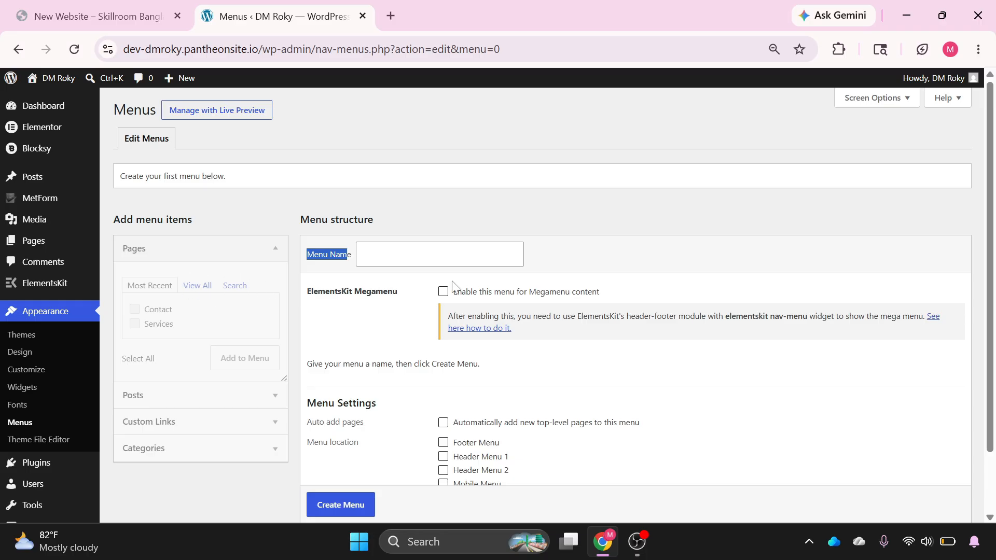
{"action": "left_click", "coordinate": [413, 203]}
{"action": "left_click", "coordinate": [415, 254]}
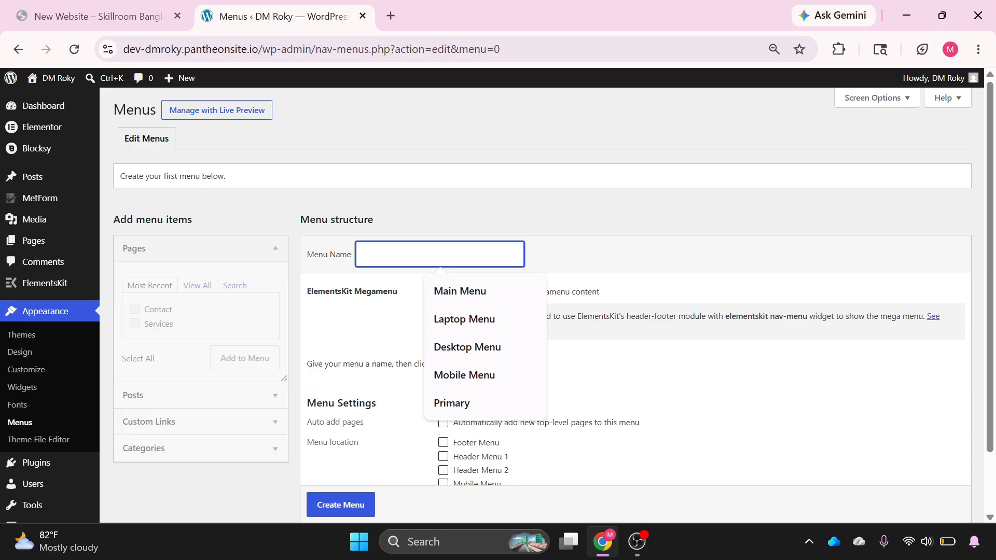
{"action": "type", "text": "Prima"}
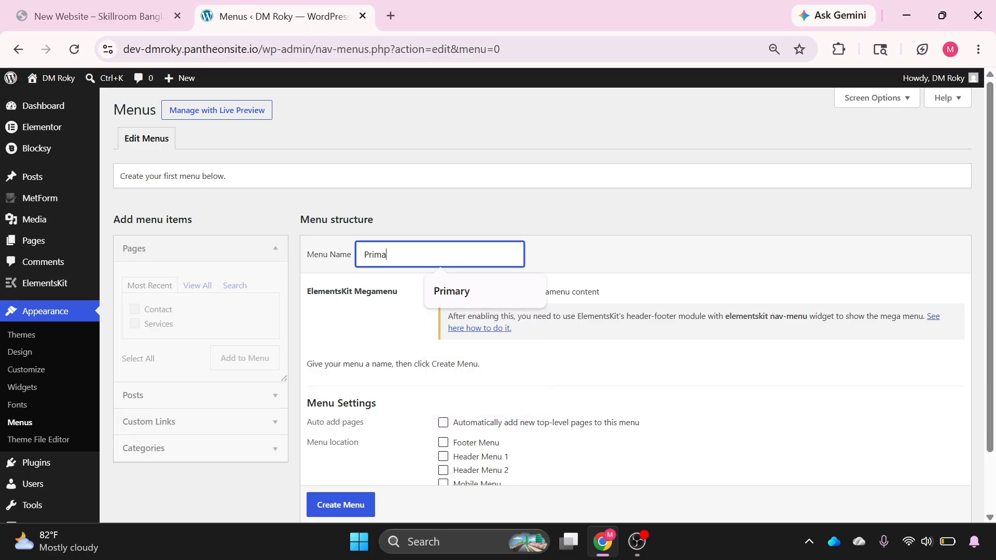
{"action": "type", "text": "ry Menu"}
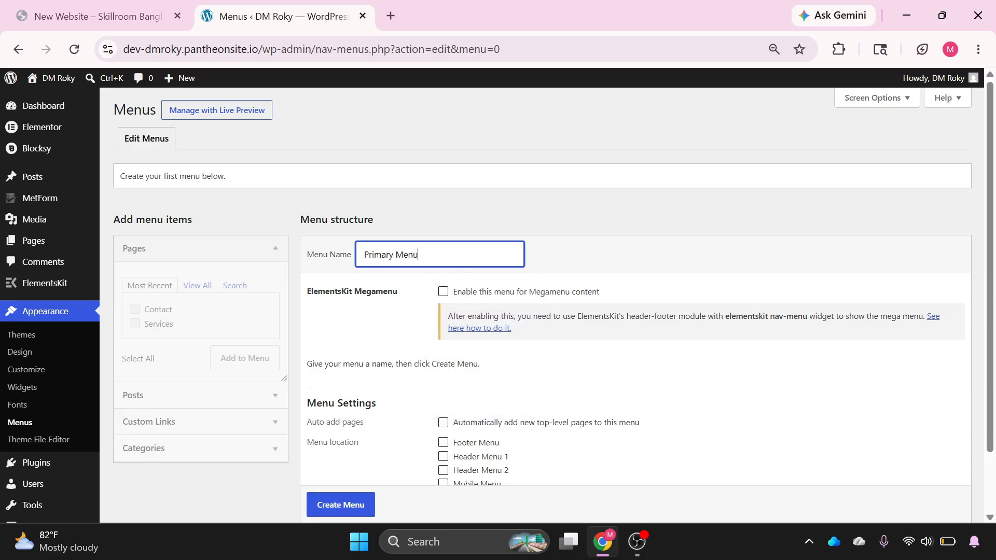
{"action": "key", "text": "ctrl+a"}
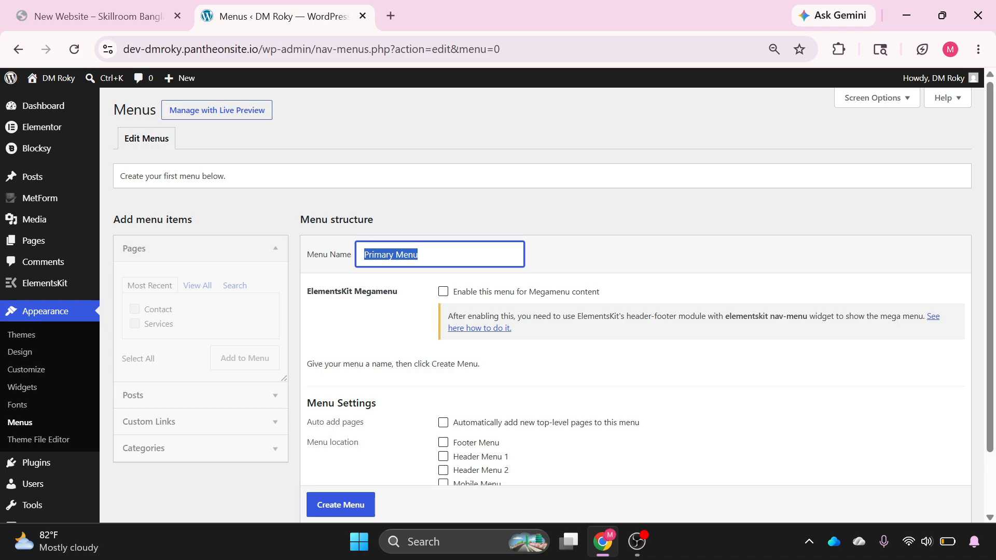
{"action": "left_click", "coordinate": [419, 255]}
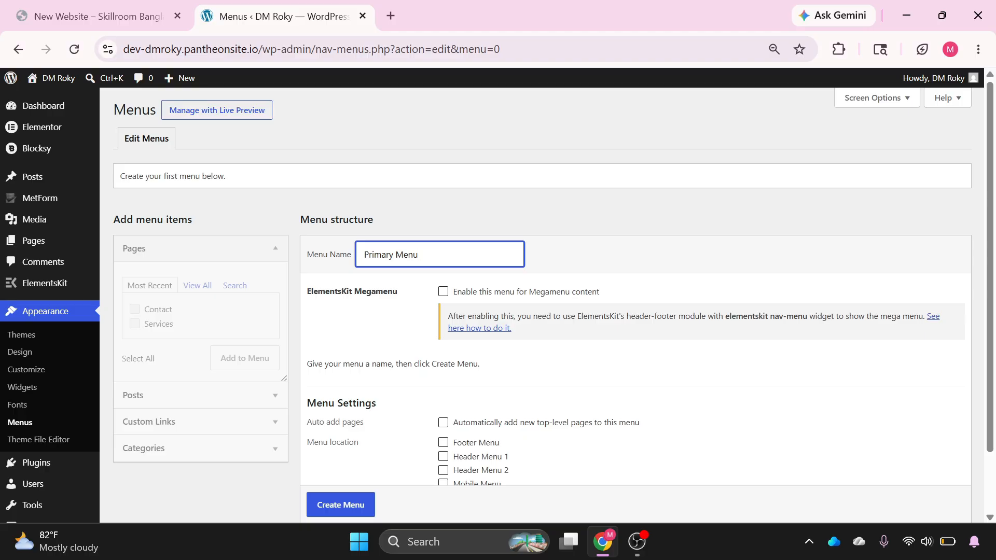
{"action": "left_click_drag", "start_coordinate": [419, 255], "coordinate": [357, 264]}
Assign the new menu to the Header Menu 1 location and create it.
{"action": "scroll", "coordinate": [400, 278], "scroll_direction": "down", "scroll_amount": 2}
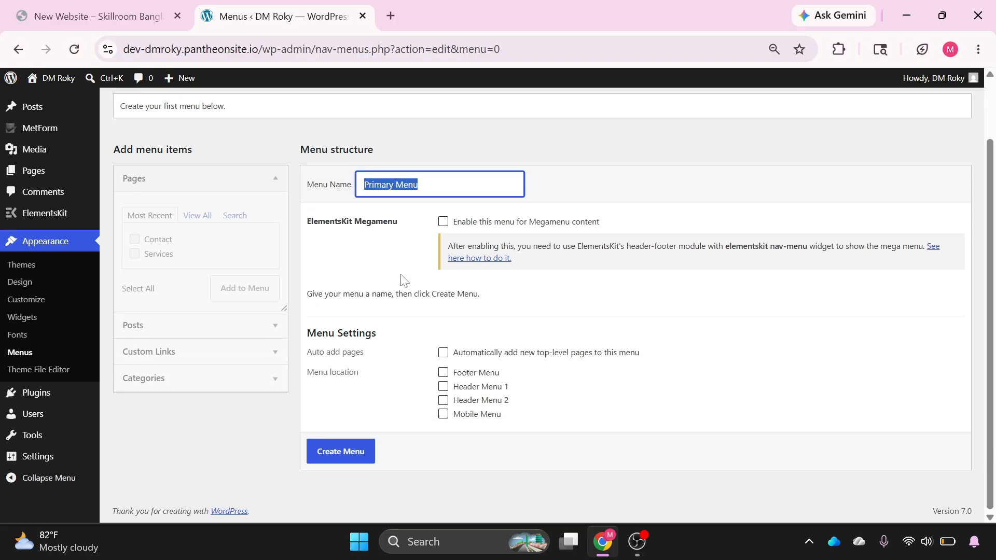
{"action": "left_click_drag", "start_coordinate": [313, 372], "coordinate": [371, 382]}
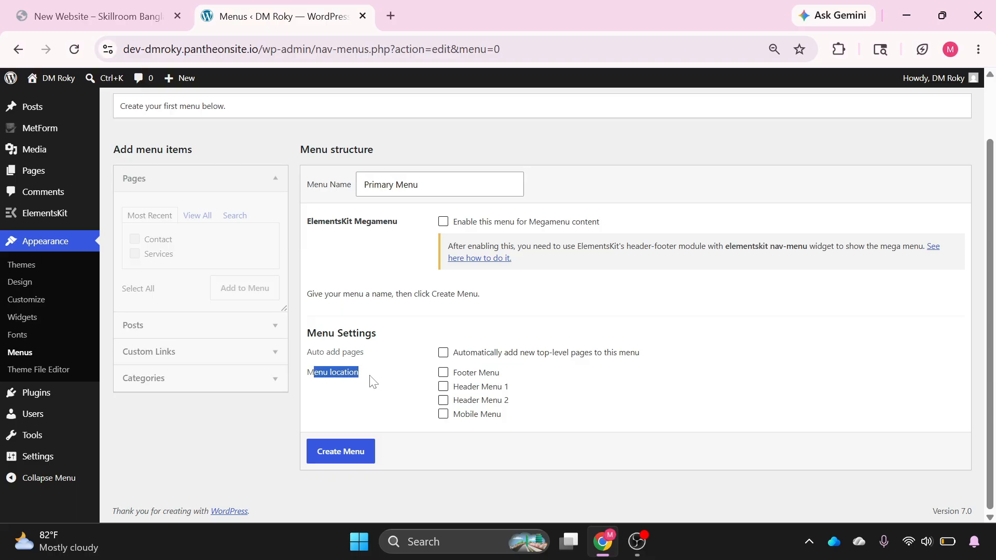
{"action": "left_click", "coordinate": [442, 388]}
{"action": "left_click", "coordinate": [98, 16]}
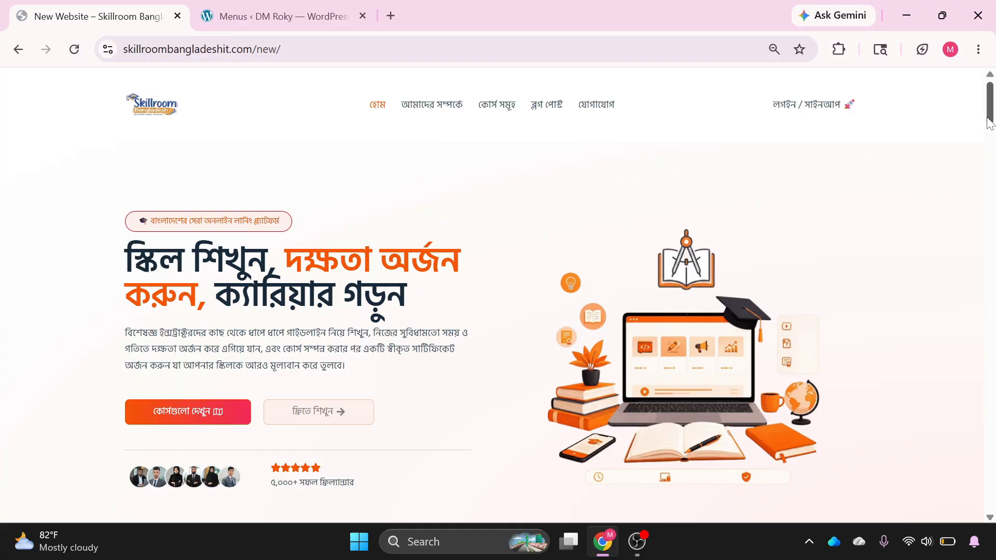
{"action": "left_click_drag", "start_coordinate": [989, 118], "coordinate": [963, 52]}
{"action": "left_click", "coordinate": [241, 8]}
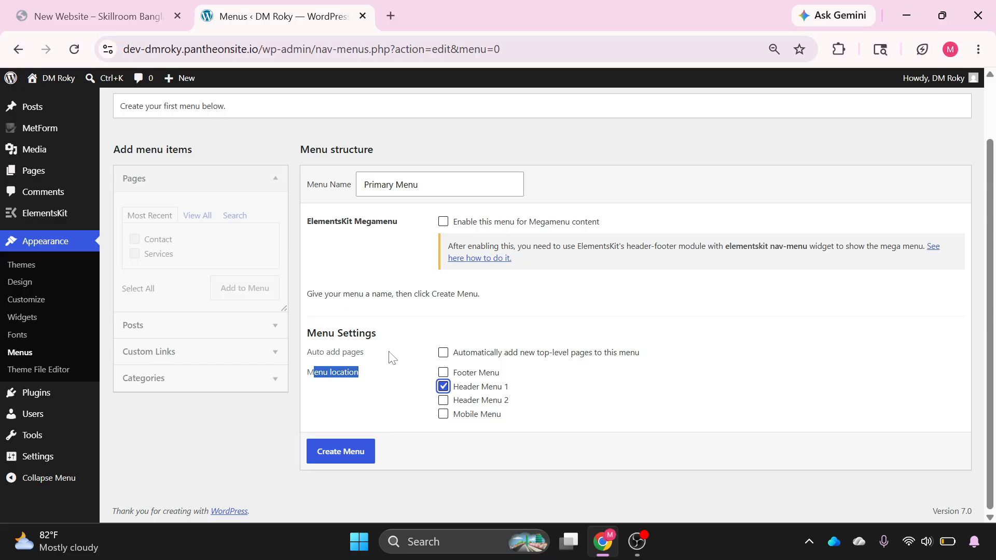
{"action": "left_click_drag", "start_coordinate": [307, 352], "coordinate": [373, 355]}
{"action": "left_click", "coordinate": [383, 336]}
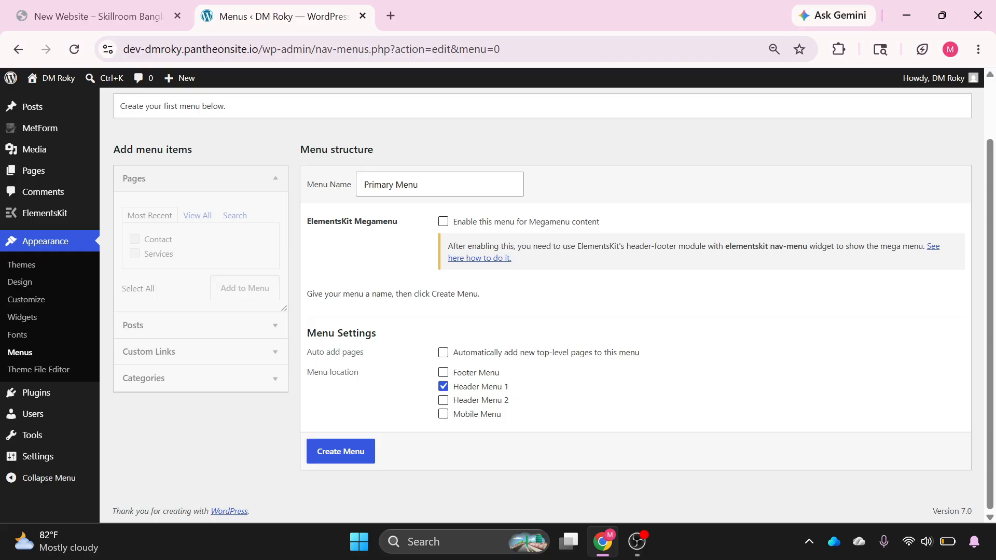
{"action": "left_click", "coordinate": [332, 453]}
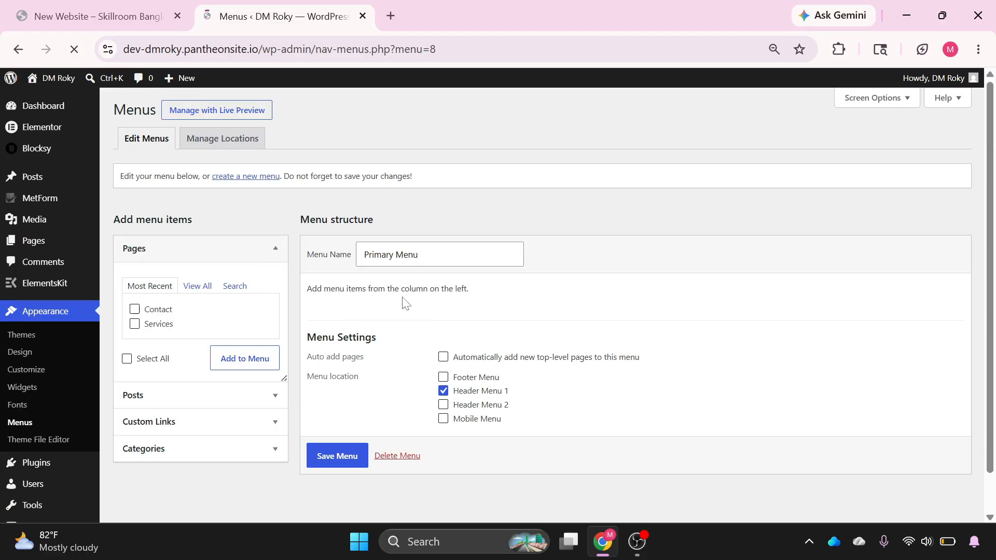
Examine the reference site's navigation menu and the Pages, Posts and Categories sources available for menu items.
{"action": "left_click", "coordinate": [138, 12]}
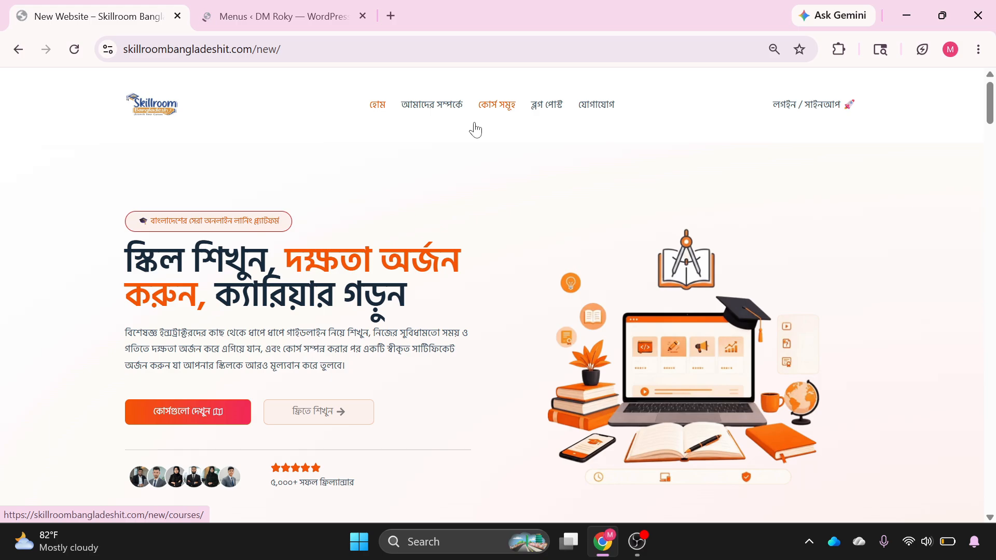
{"action": "left_click", "coordinate": [284, 7]}
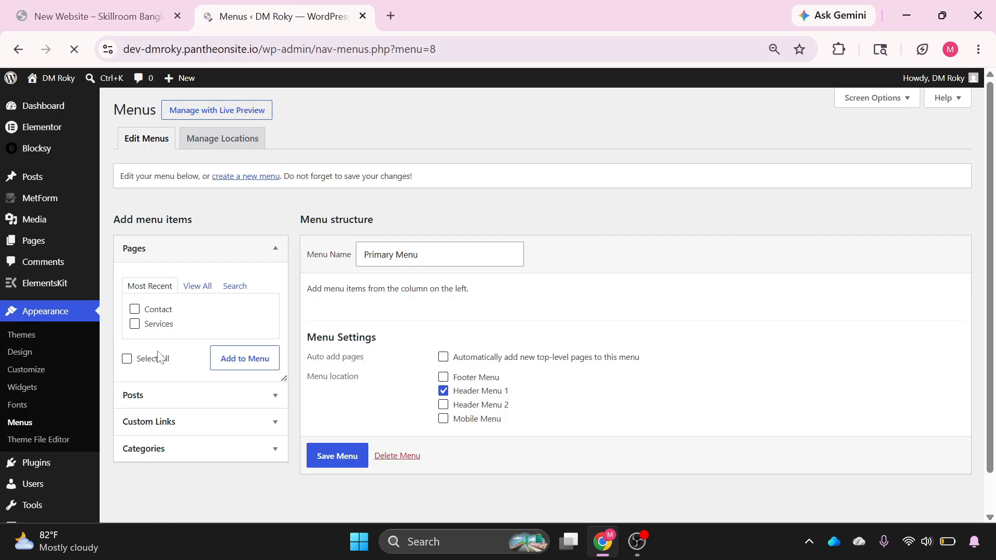
{"action": "left_click", "coordinate": [150, 256]}
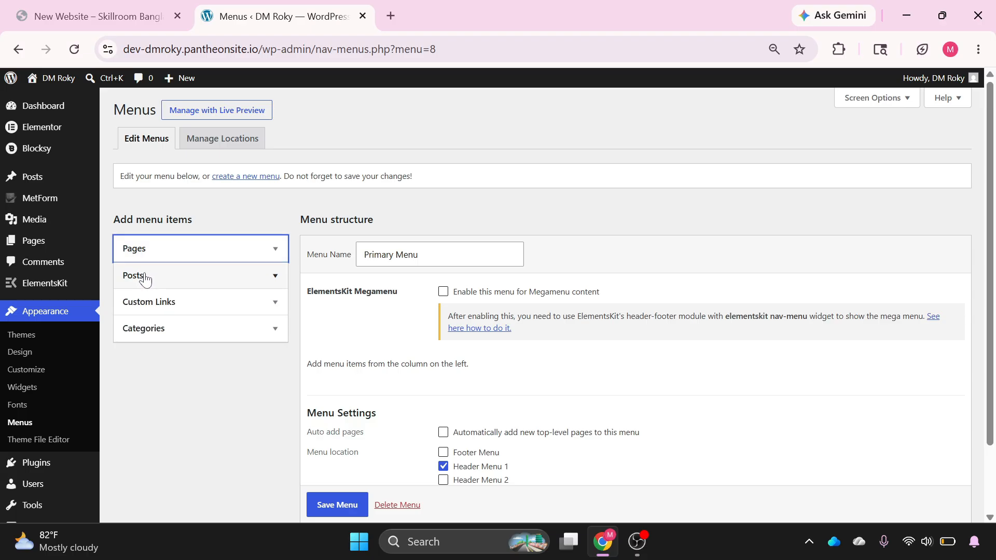
{"action": "left_click", "coordinate": [168, 331]}
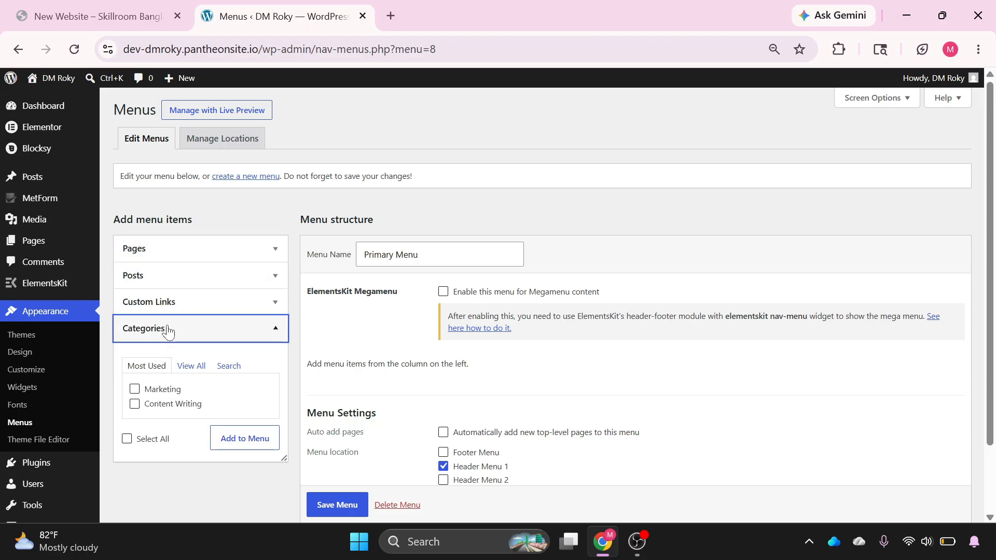
{"action": "left_click", "coordinate": [269, 330]}
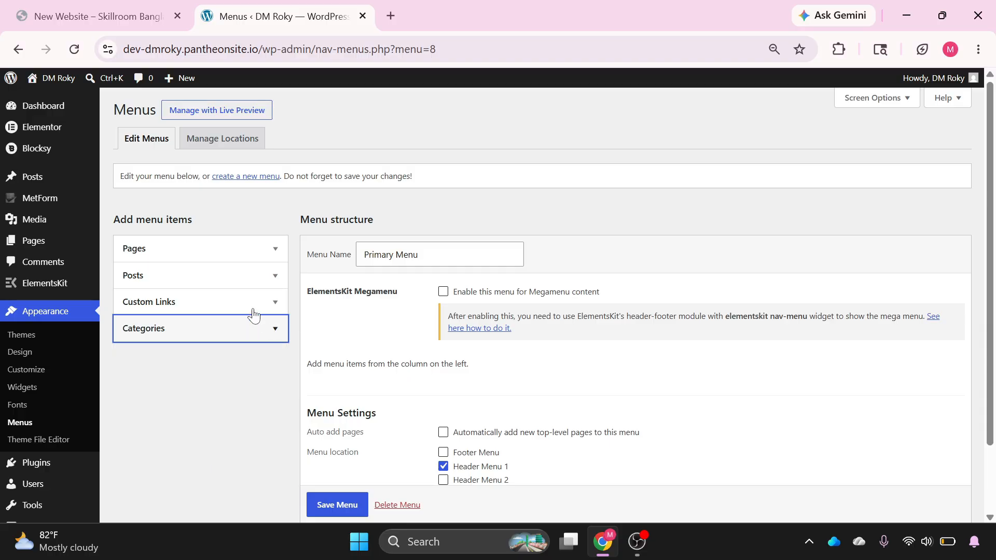
{"action": "left_click", "coordinate": [227, 247]}
{"action": "left_click", "coordinate": [226, 246]}
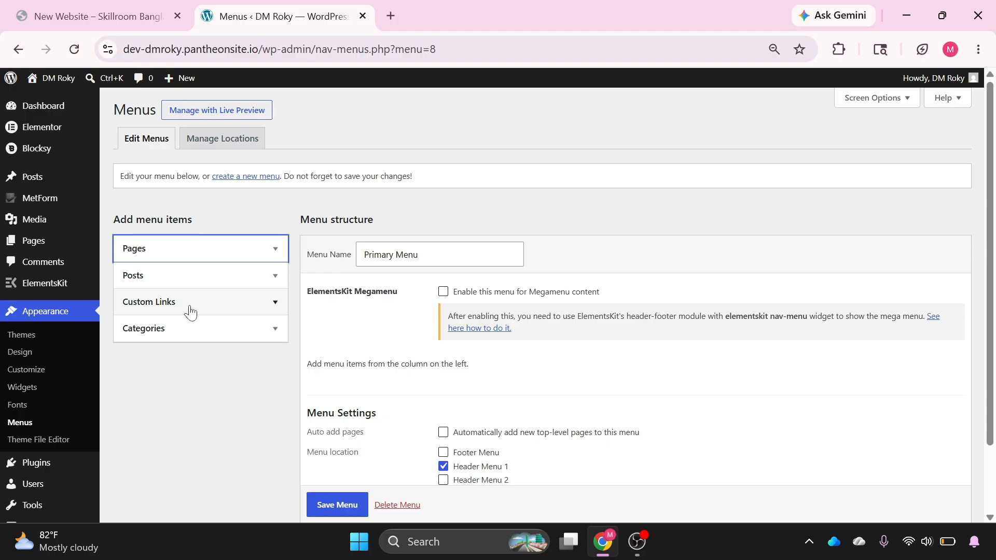
{"action": "left_click", "coordinate": [195, 283]}
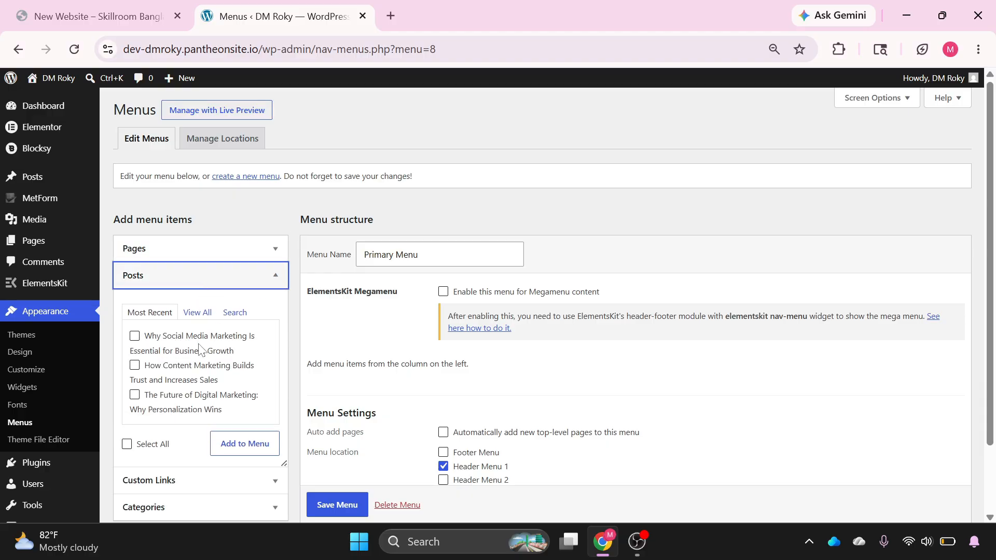
{"action": "left_click", "coordinate": [183, 285]}
Show the complete list of site pages that can be added to the menu.
{"action": "left_click", "coordinate": [267, 256]}
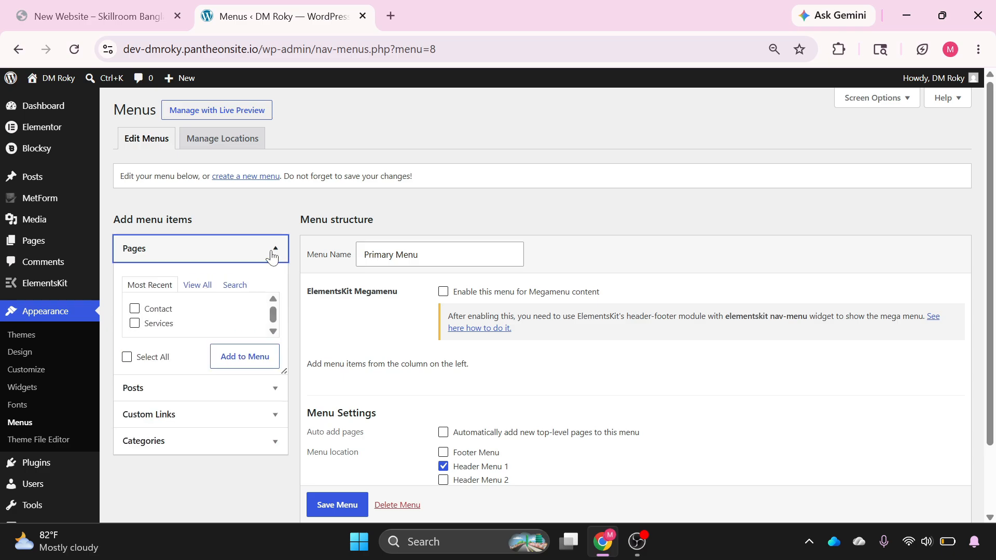
{"action": "left_click", "coordinate": [198, 286]}
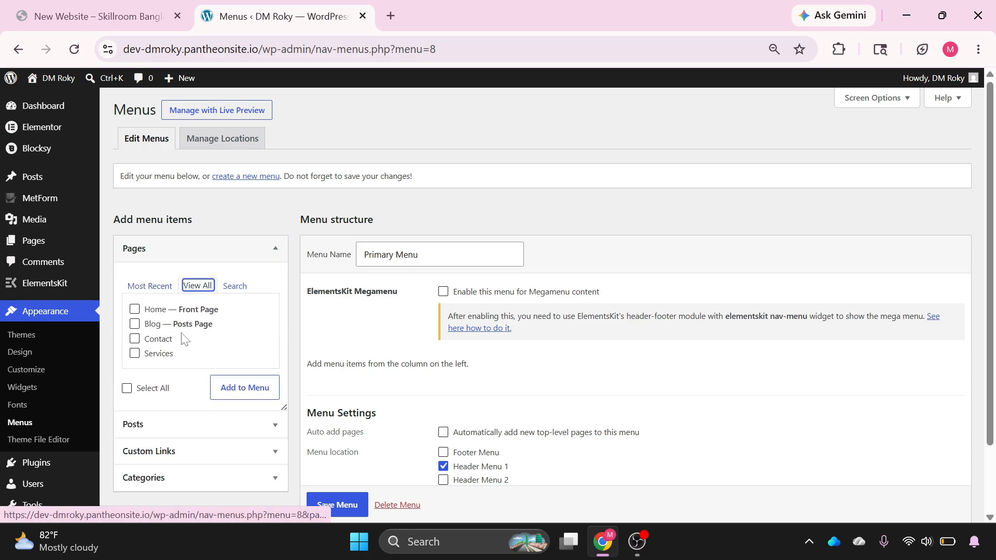
{"action": "left_click", "coordinate": [134, 309]}
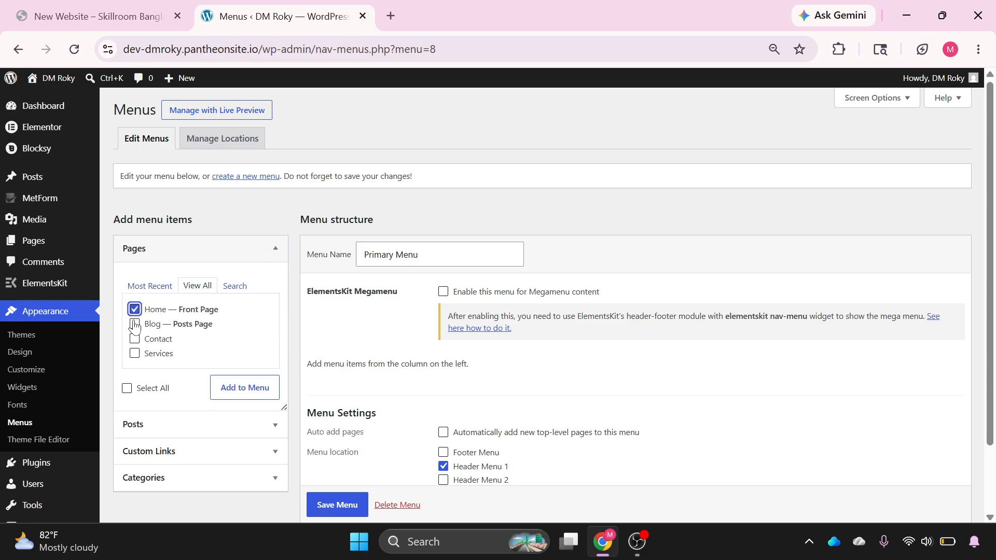
{"action": "left_click", "coordinate": [134, 324]}
{"action": "left_click", "coordinate": [134, 339]}
{"action": "left_click", "coordinate": [134, 353]}
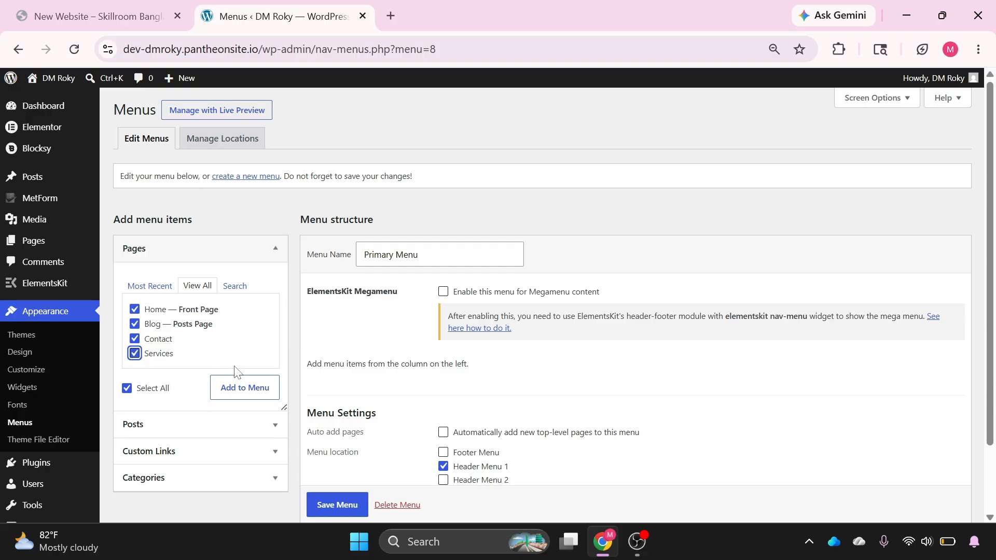
{"action": "left_click", "coordinate": [134, 353]}
{"action": "left_click", "coordinate": [134, 338]}
{"action": "left_click", "coordinate": [134, 324]}
{"action": "left_click", "coordinate": [134, 309]}
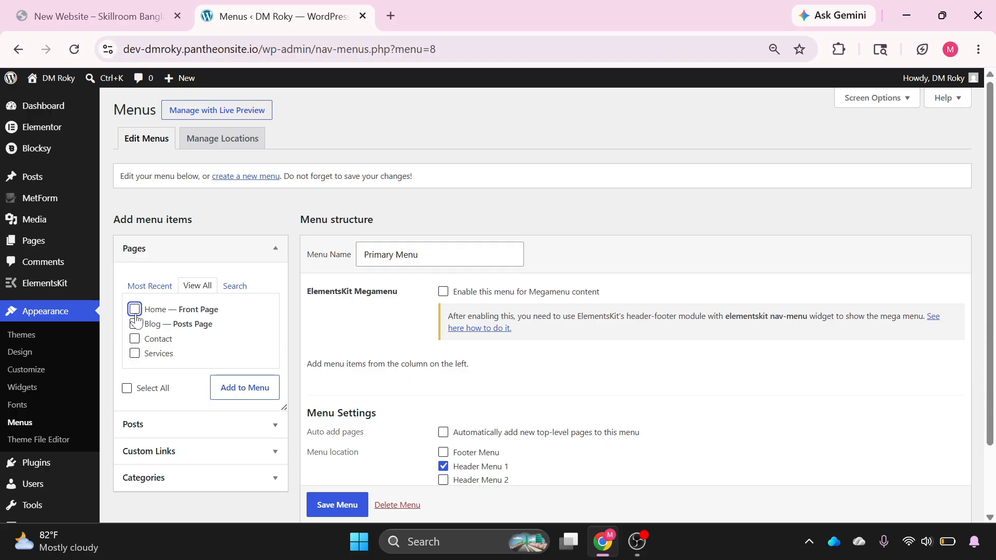
Add the Home, Services, Contact and Blog pages to the menu one at a time, in that order.
{"action": "left_click", "coordinate": [134, 309]}
{"action": "left_click", "coordinate": [231, 385]}
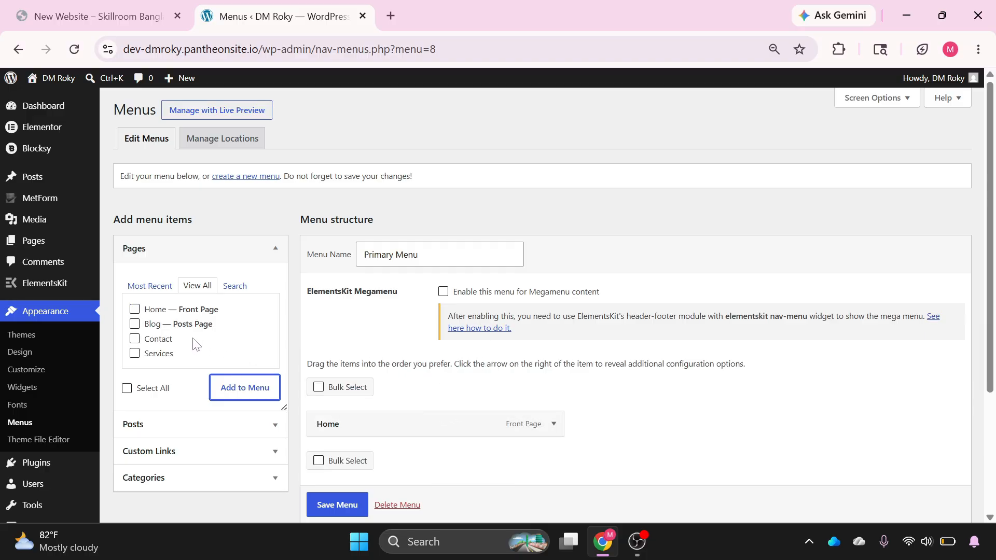
{"action": "left_click", "coordinate": [135, 353]}
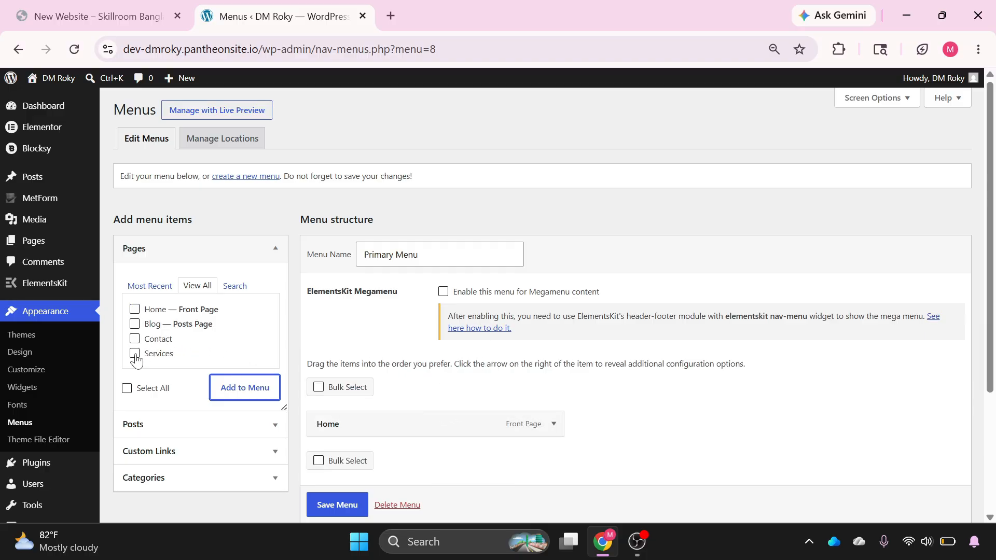
{"action": "left_click", "coordinate": [241, 387]}
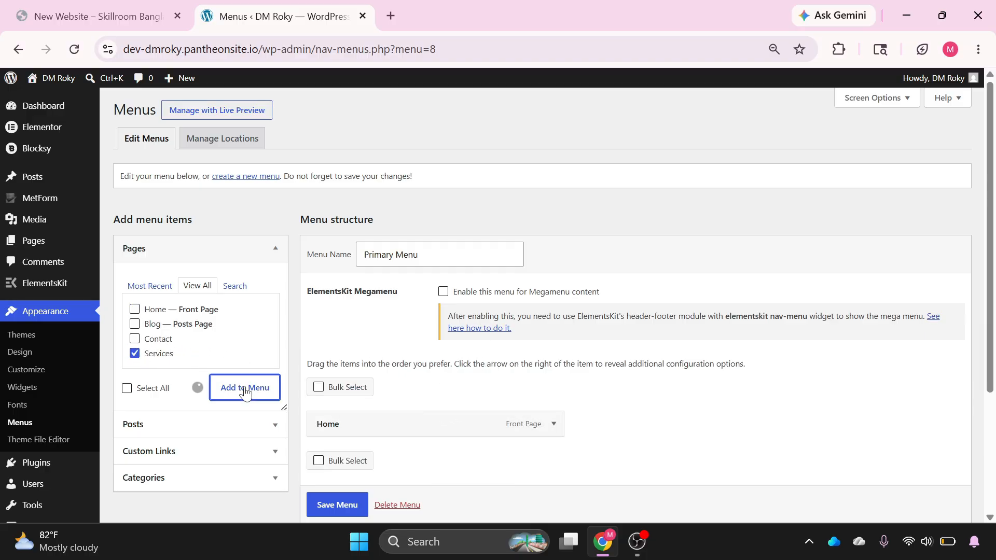
{"action": "left_click", "coordinate": [136, 338]}
{"action": "left_click", "coordinate": [262, 394]}
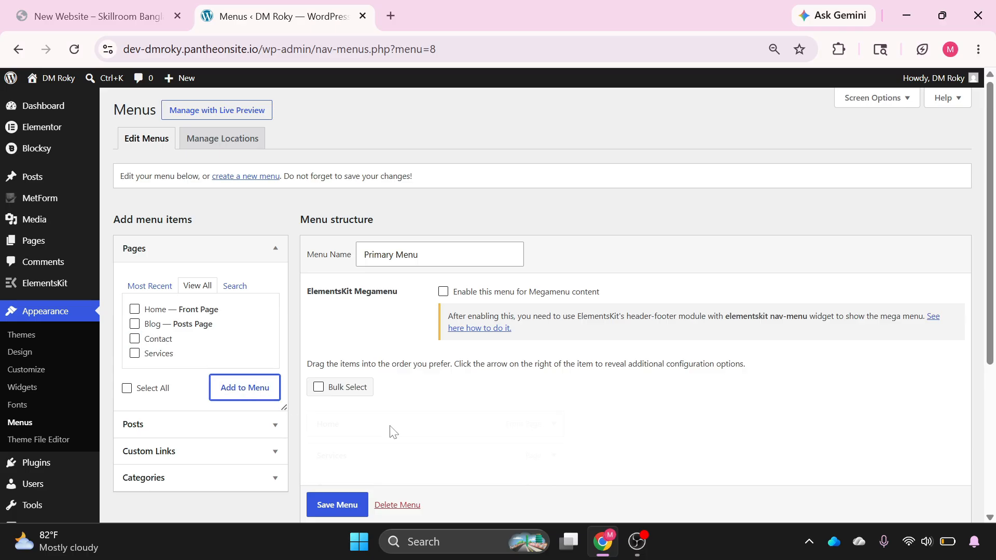
{"action": "scroll", "coordinate": [394, 420], "scroll_direction": "down", "scroll_amount": 1}
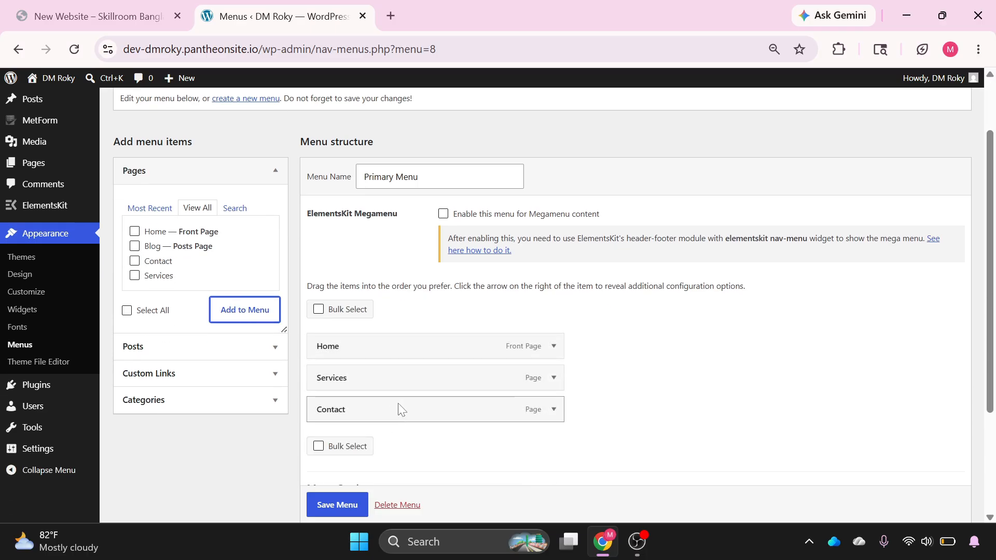
{"action": "left_click", "coordinate": [135, 245]}
{"action": "left_click", "coordinate": [240, 308]}
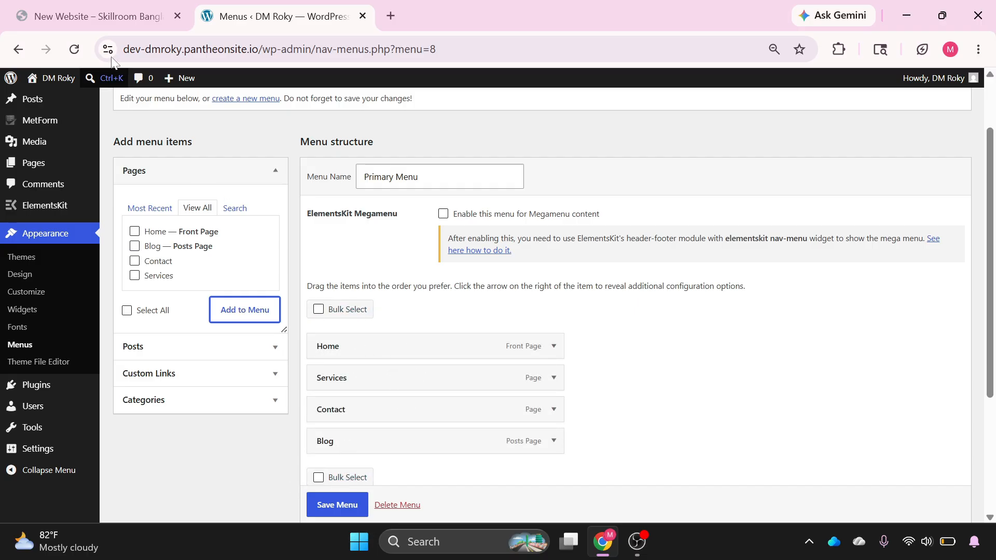
Check the menu order on the Skillroom reference site and move Contact below Blog in the menu structure.
{"action": "left_click", "coordinate": [115, 16]}
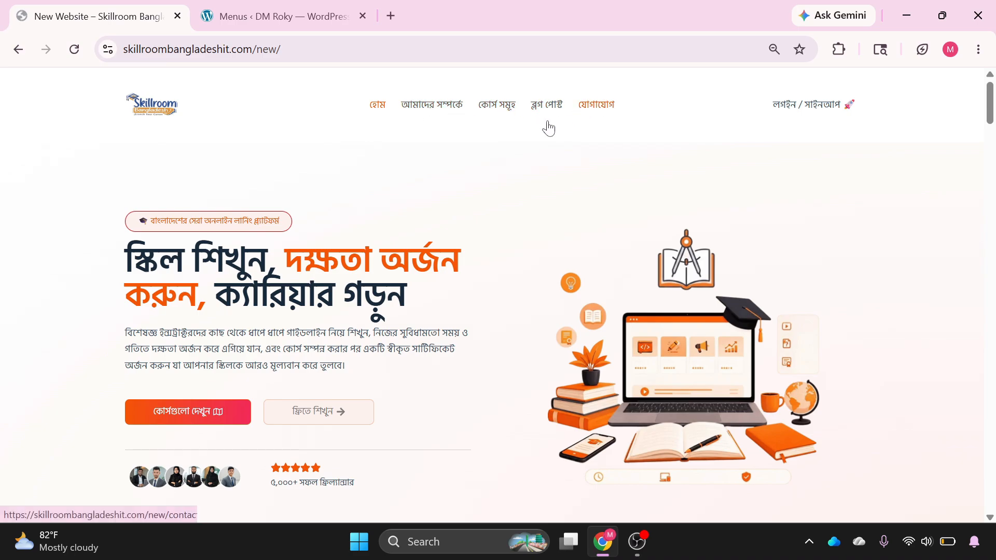
{"action": "left_click", "coordinate": [253, 6]}
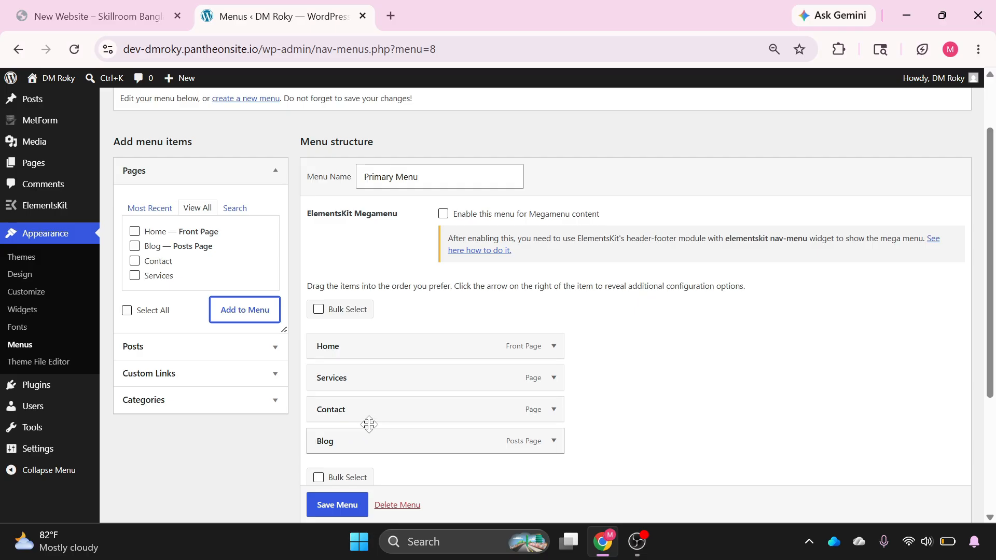
{"action": "left_click_drag", "start_coordinate": [366, 415], "coordinate": [356, 444]}
Try Services as a sub item of Home, return it to the top level, and save the menu.
{"action": "left_click_drag", "start_coordinate": [341, 385], "coordinate": [366, 369]}
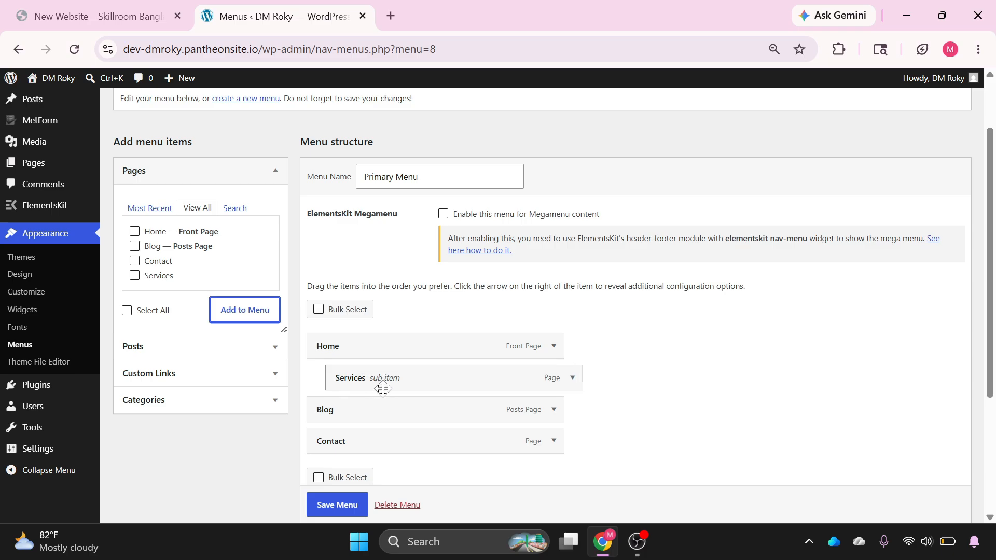
{"action": "left_click_drag", "start_coordinate": [415, 387], "coordinate": [389, 385]}
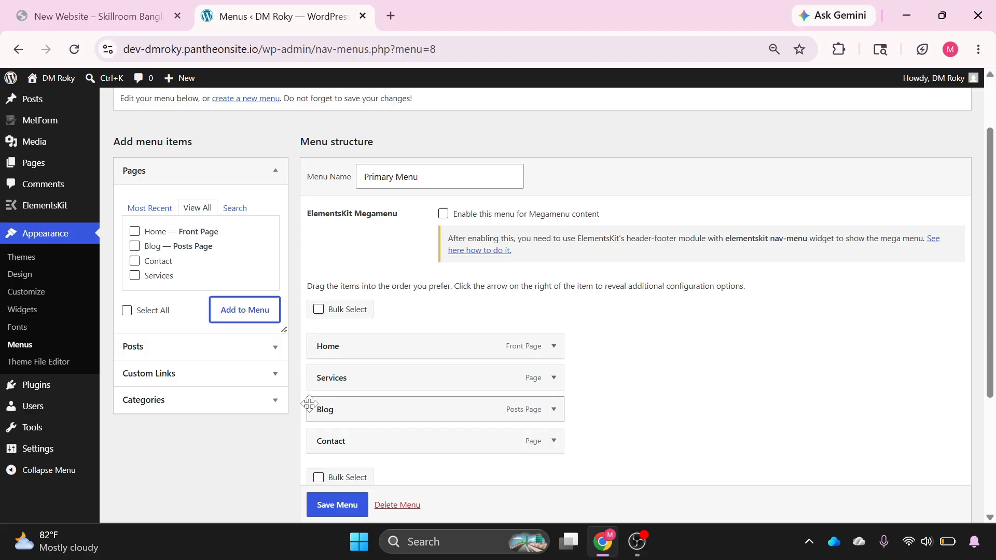
{"action": "scroll", "coordinate": [389, 374], "scroll_direction": "down", "scroll_amount": 1}
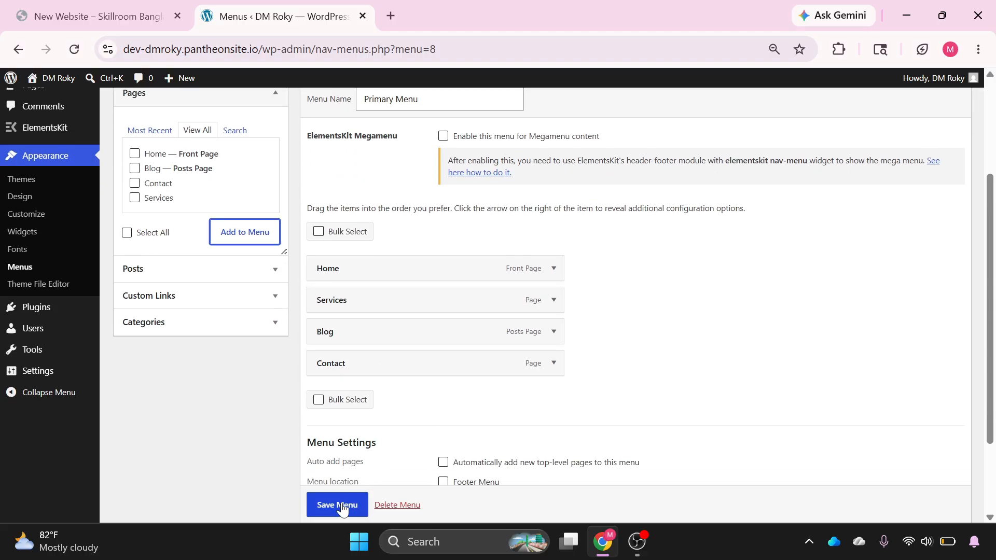
{"action": "left_click", "coordinate": [340, 506]}
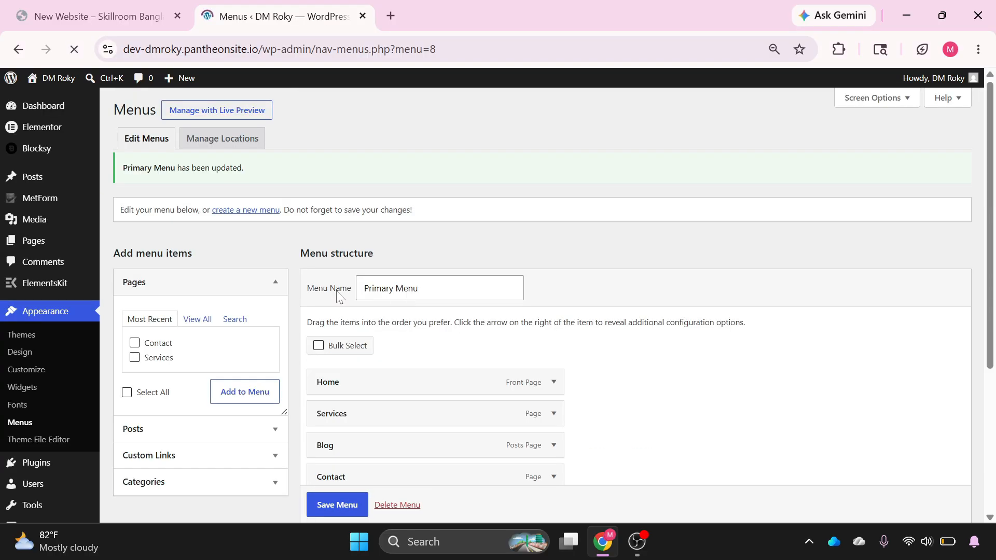
Copy the site's base address without the admin path and paste it into a new browser tab.
{"action": "double_click", "coordinate": [253, 49]}
{"action": "left_click_drag", "start_coordinate": [253, 49], "coordinate": [124, 49]}
{"action": "right_click", "coordinate": [214, 48]}
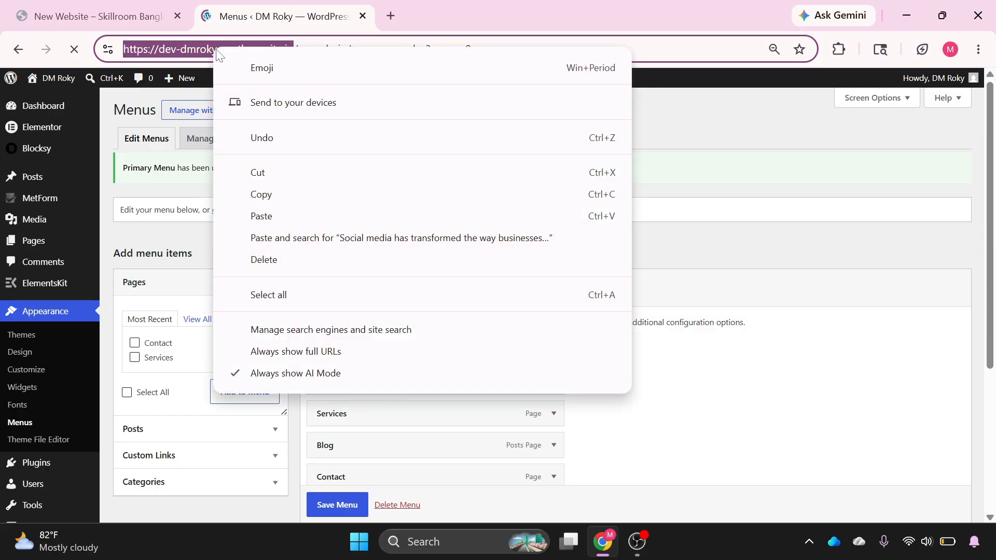
{"action": "left_click", "coordinate": [278, 197]}
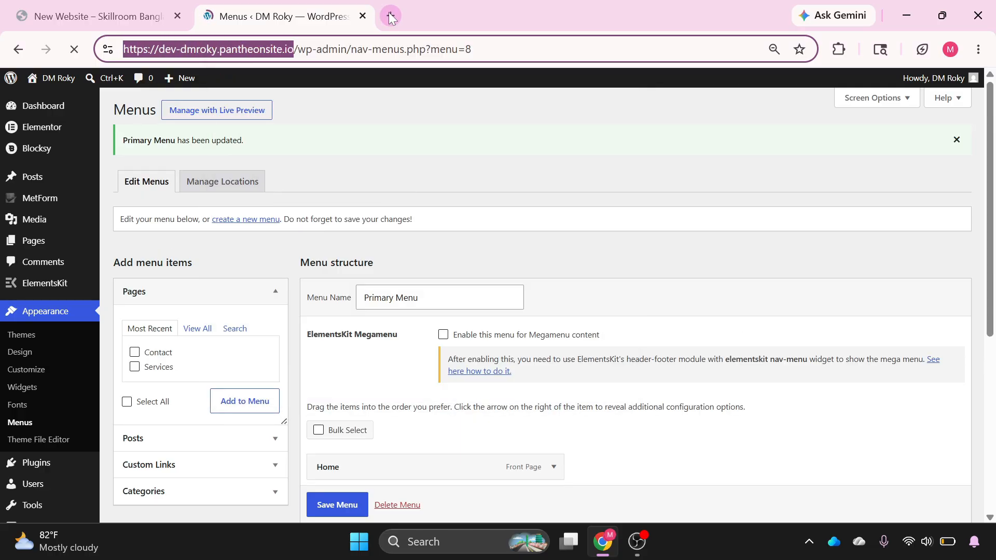
{"action": "left_click", "coordinate": [389, 15]}
{"action": "key", "text": "ctrl+v"}
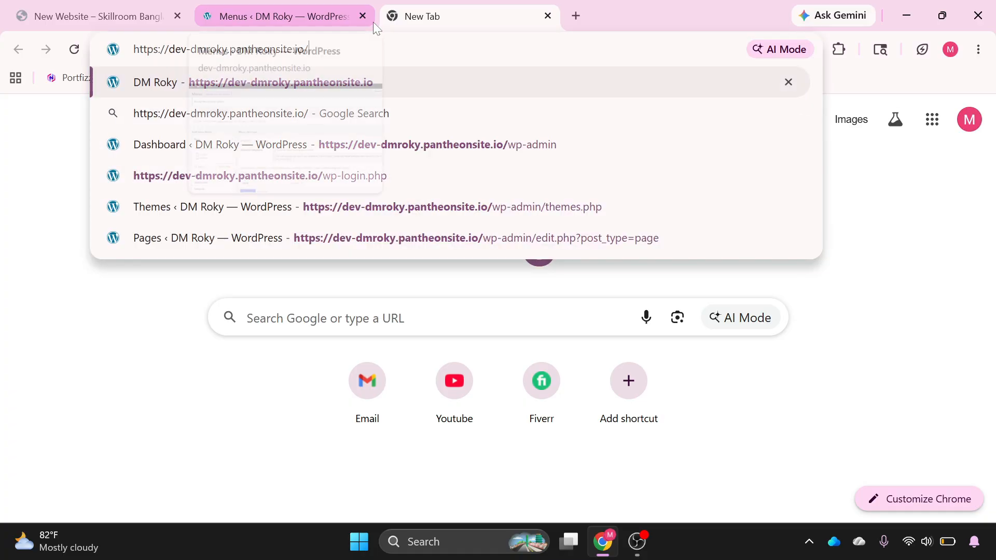
Examine the domain and the admin path in the menu editor's web address.
{"action": "left_click", "coordinate": [309, 17]}
{"action": "left_click", "coordinate": [295, 49]}
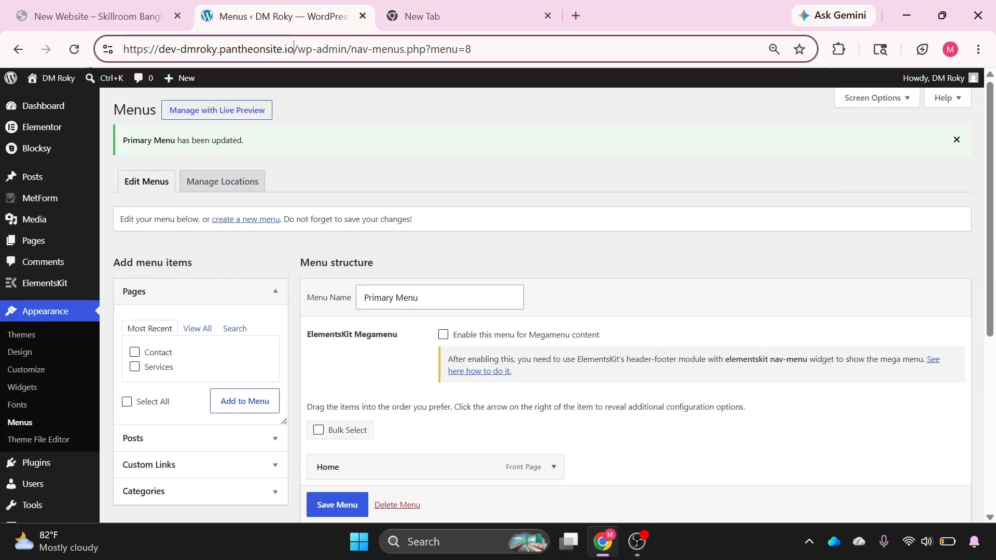
{"action": "left_click_drag", "start_coordinate": [295, 49], "coordinate": [187, 49]}
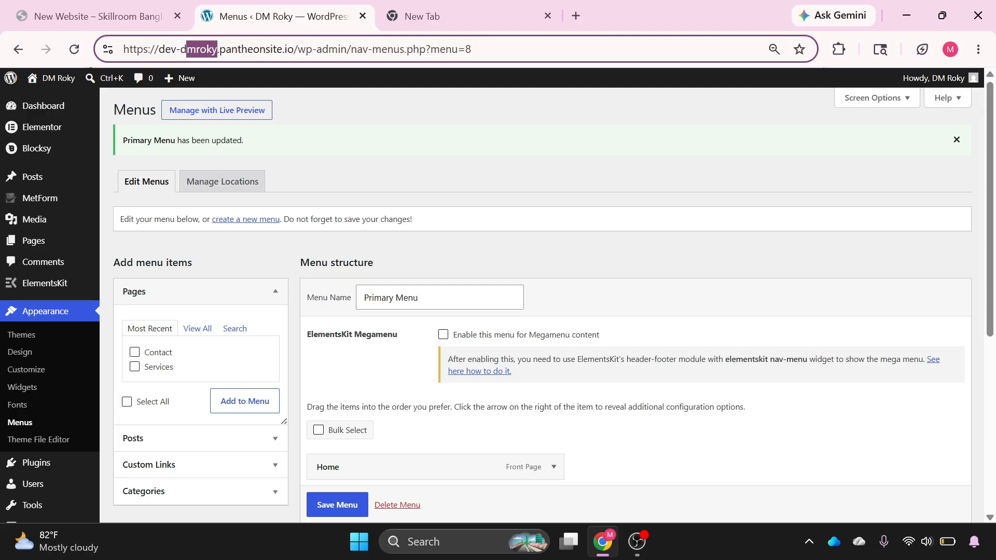
{"action": "left_click_drag", "start_coordinate": [298, 49], "coordinate": [420, 49]}
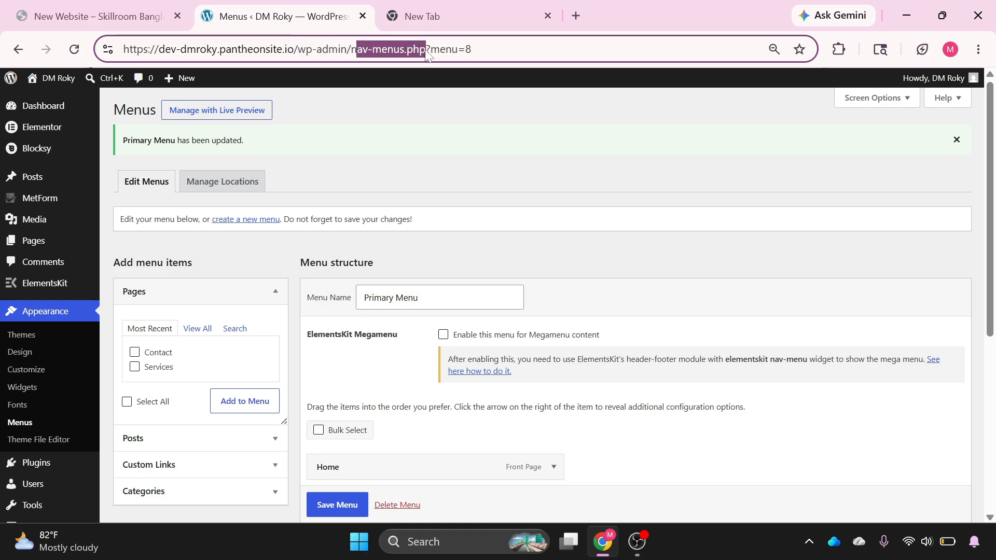
{"action": "left_click", "coordinate": [366, 147]}
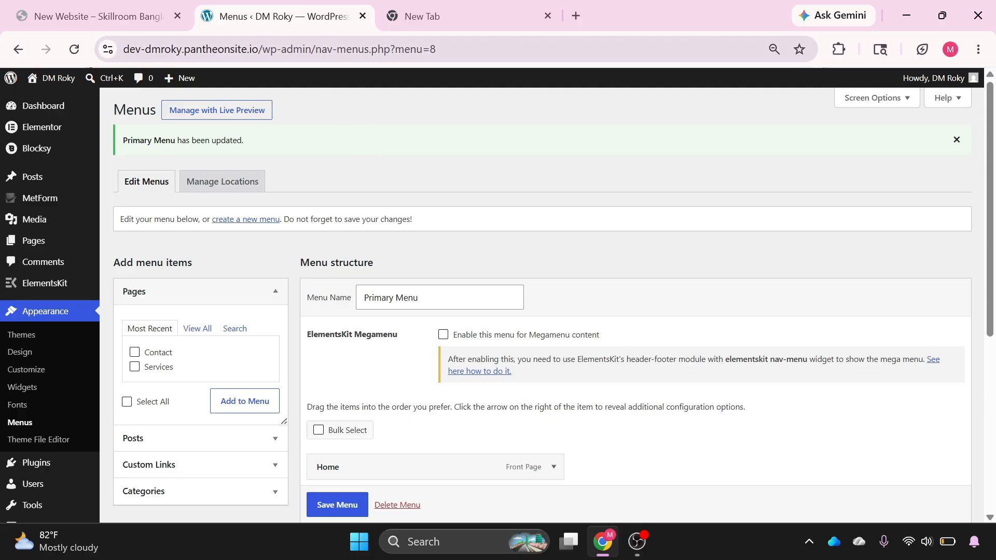
{"action": "left_click_drag", "start_coordinate": [217, 49], "coordinate": [258, 50]}
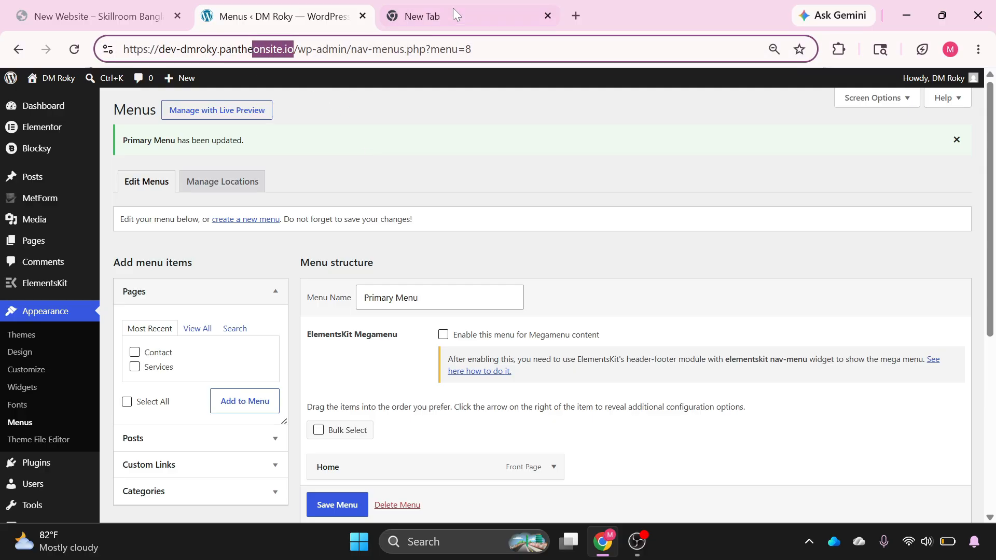
Load the live site to check its header menu and footer copyright line, and return to the menu editor.
{"action": "left_click", "coordinate": [452, 8]}
{"action": "key", "text": "Return"}
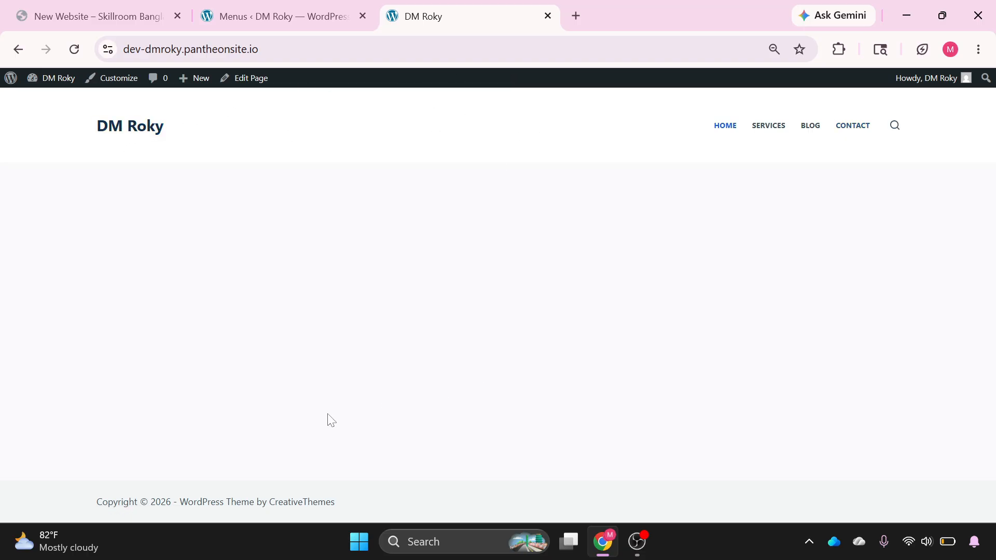
{"action": "left_click_drag", "start_coordinate": [333, 504], "coordinate": [81, 507]}
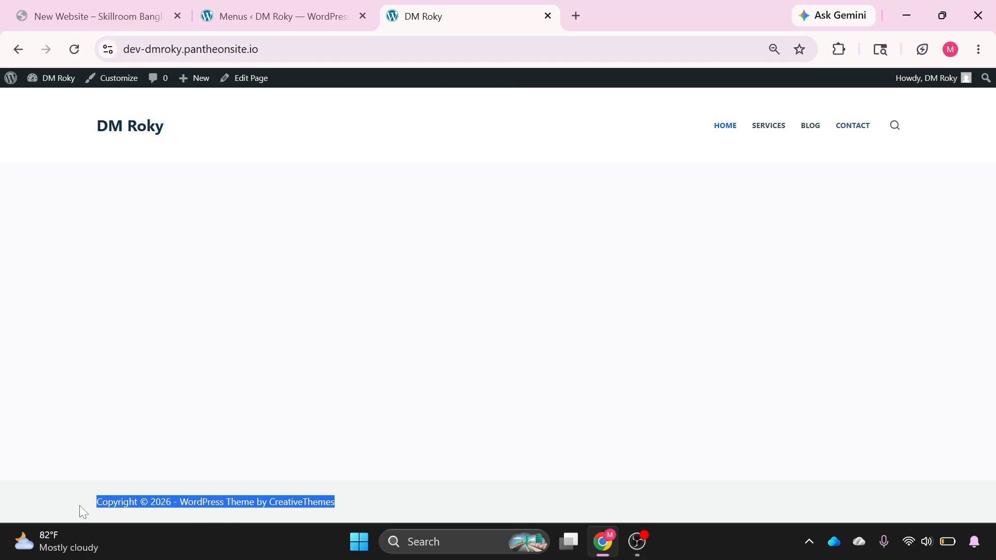
{"action": "left_click", "coordinate": [347, 294]}
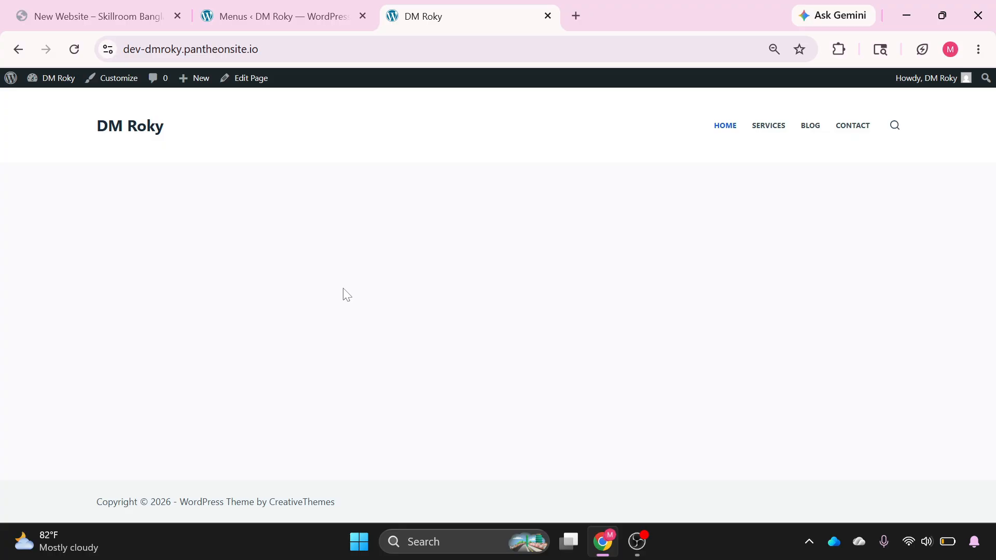
{"action": "left_click", "coordinate": [290, 16]}
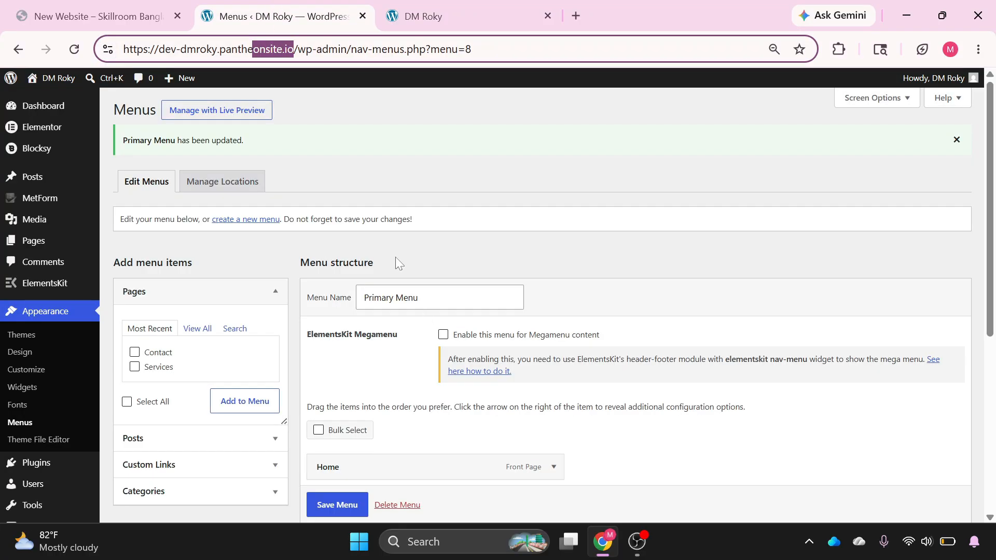